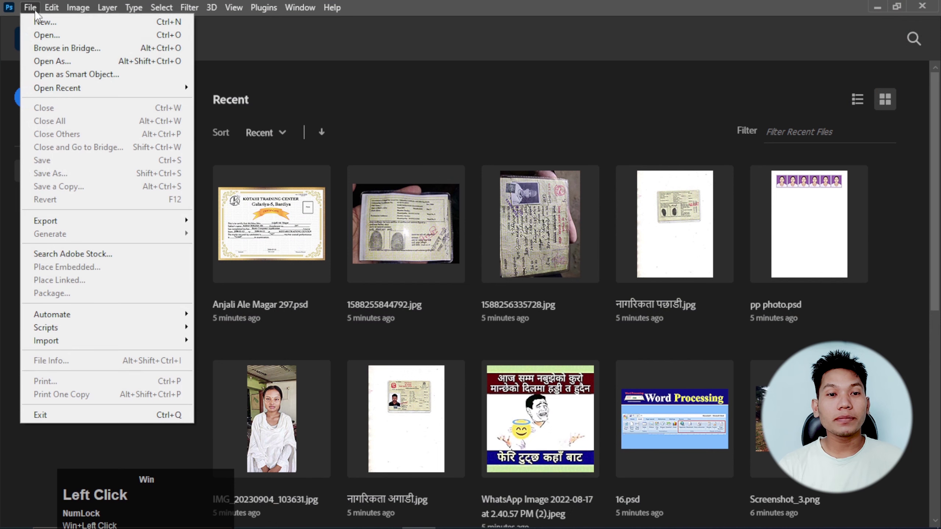
Create a new 7 x 7 inch document at 300 pixels/inch in RGB Color with a white background
click(48, 19)
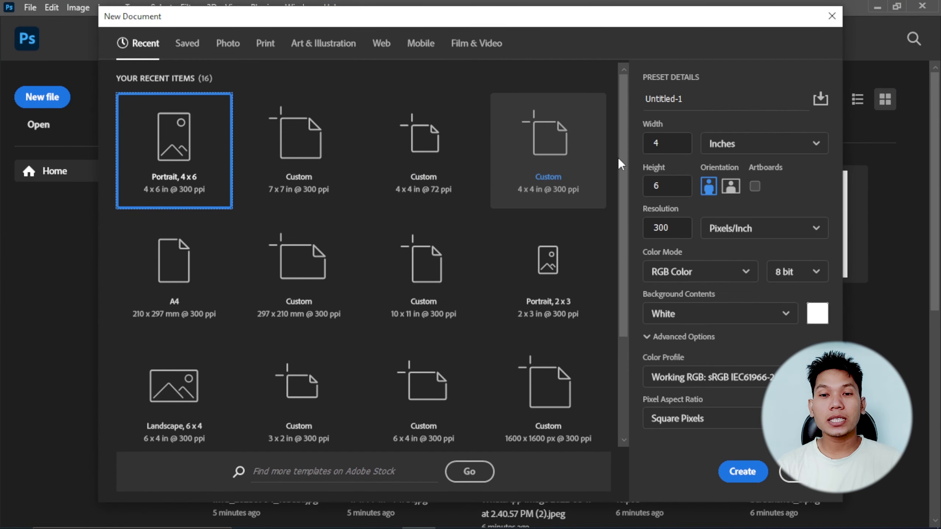
click(663, 144)
text(7)
key(Tab)
text(7)
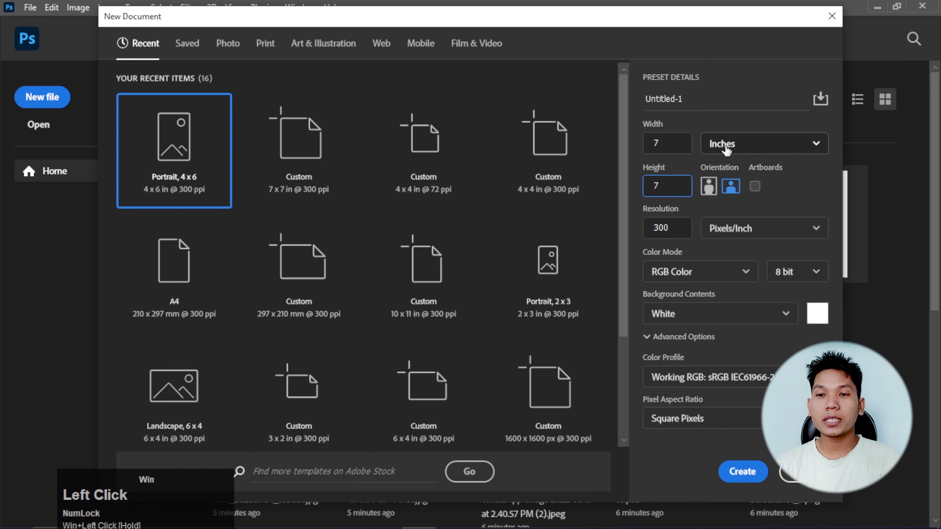
click(678, 272)
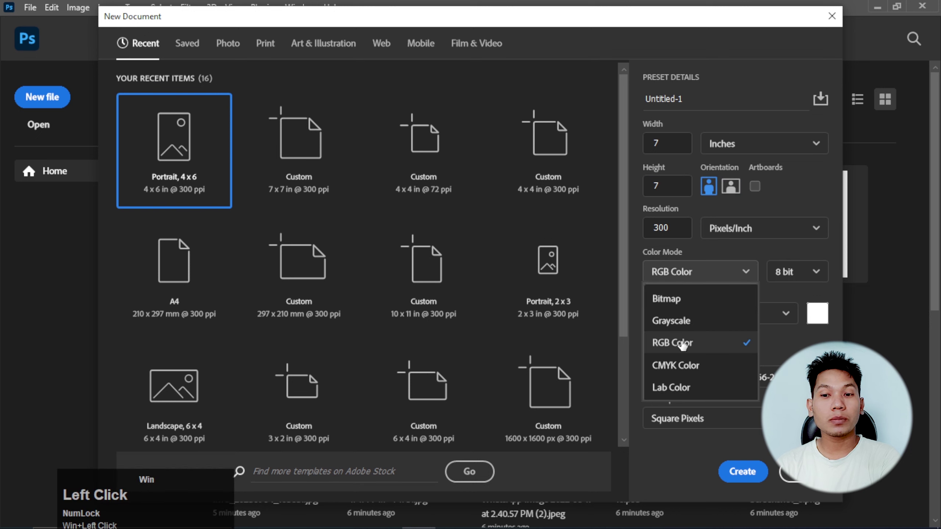
click(683, 344)
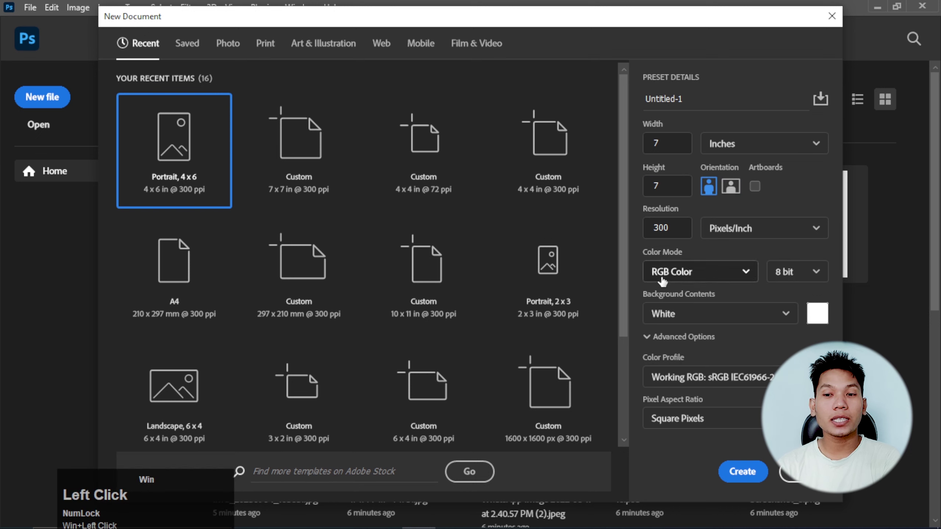
click(748, 479)
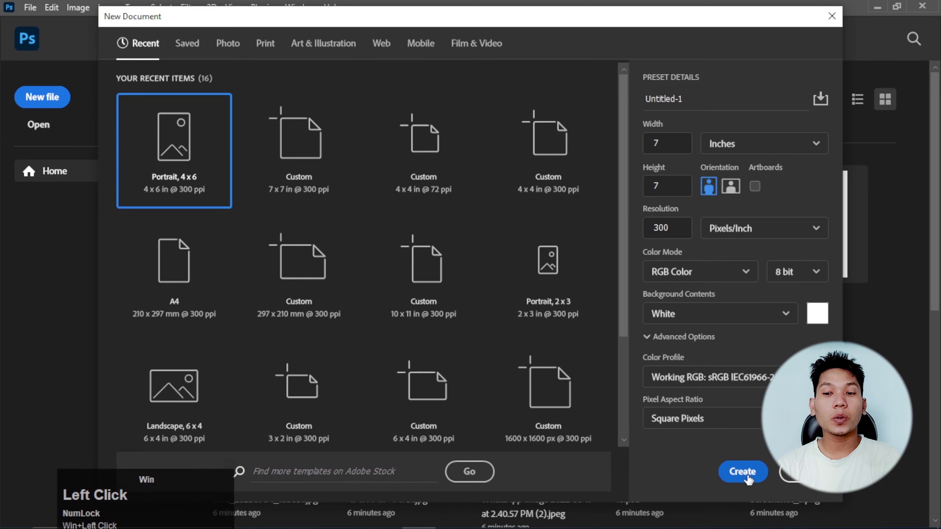
Add a new layer and paint a large soft yellow area over the canvas's lower-left corner with the Brush tool
scroll(518, 266, down, 1)
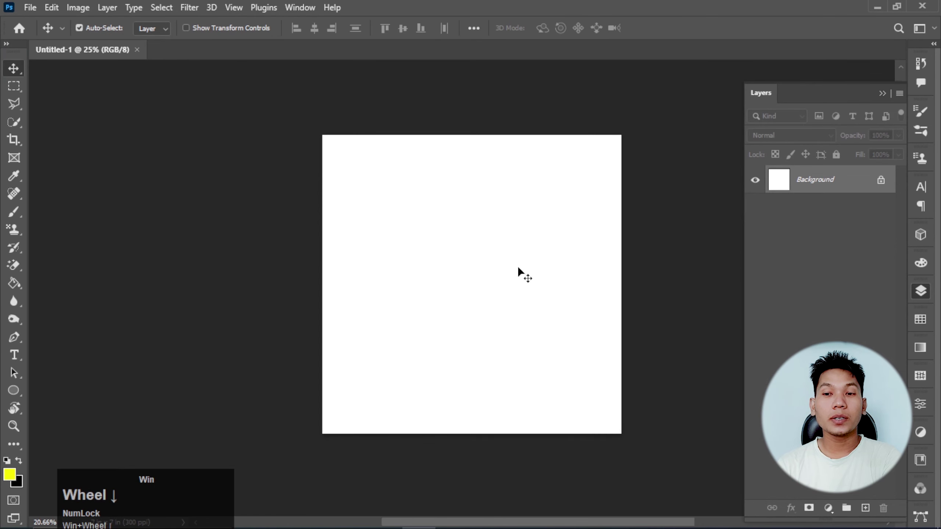
scroll(517, 266, up, 1)
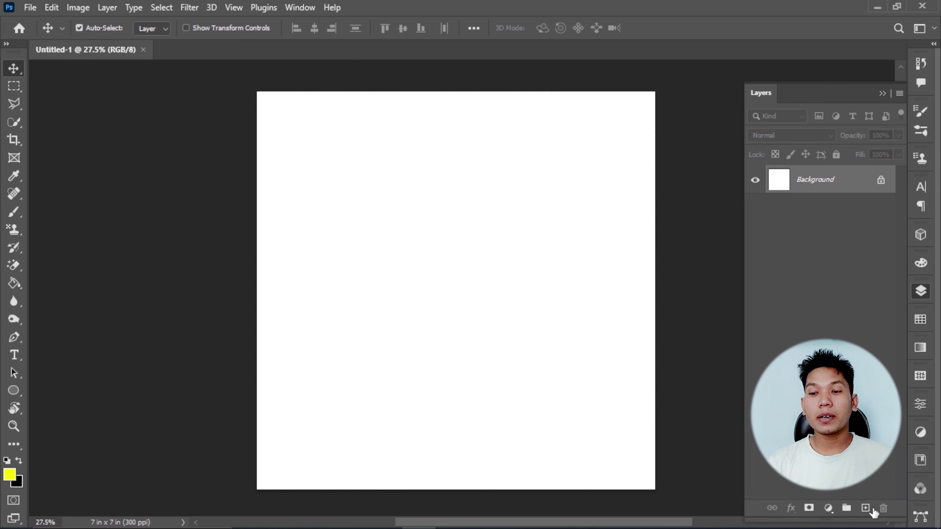
click(865, 508)
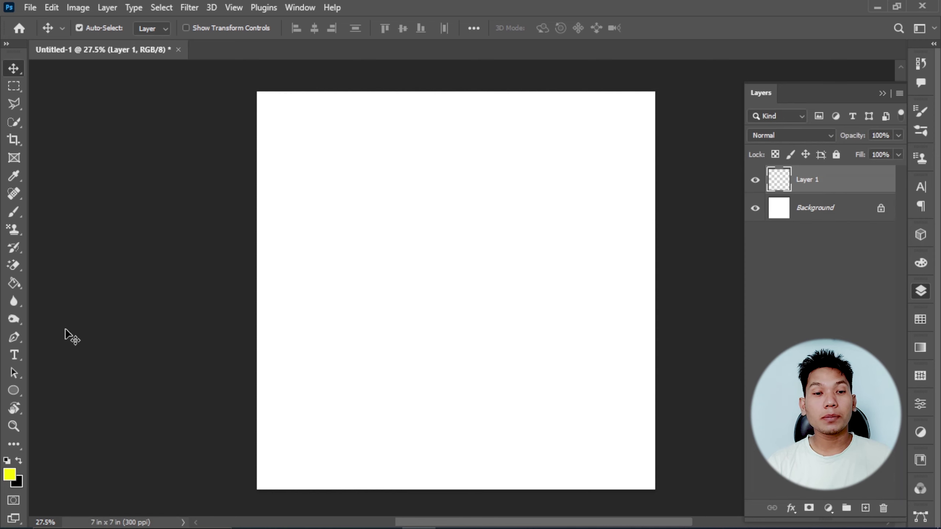
key(b)
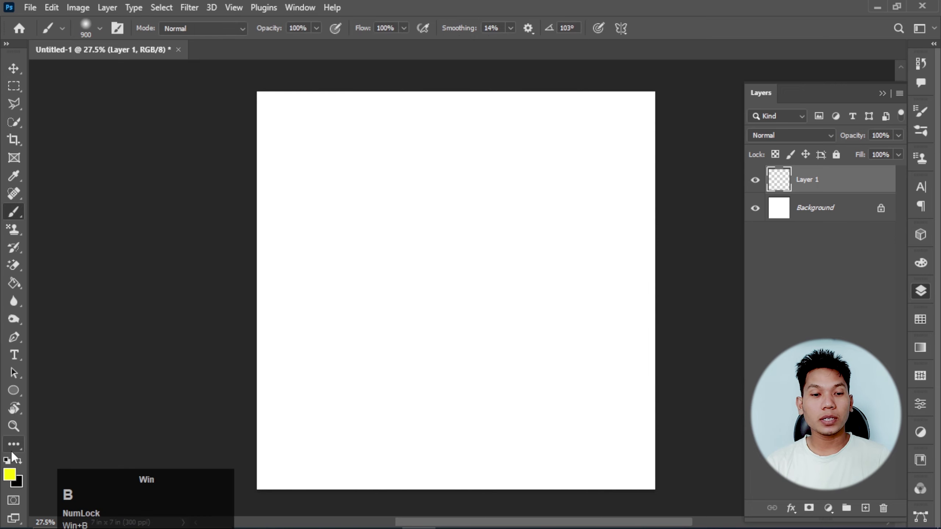
scroll(414, 282, down, 3)
scroll(331, 332, up, 2)
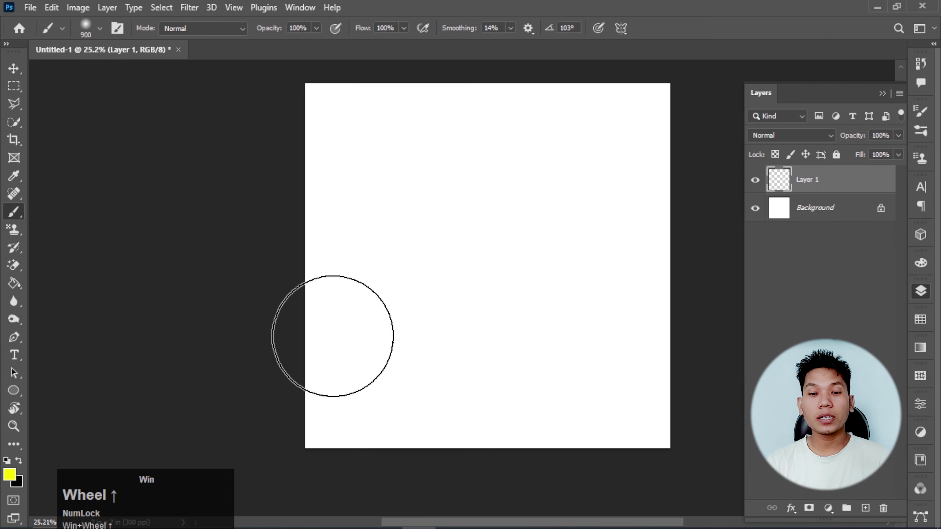
click(325, 336)
mouse_move(325, 336)
mouse_down()
mouse_move(401, 408)
mouse_move(378, 427)
mouse_move(315, 356)
mouse_move(308, 316)
mouse_move(423, 450)
mouse_move(338, 320)
mouse_move(420, 332)
mouse_move(440, 411)
mouse_move(357, 450)
mouse_move(289, 451)
mouse_move(269, 400)
mouse_up()
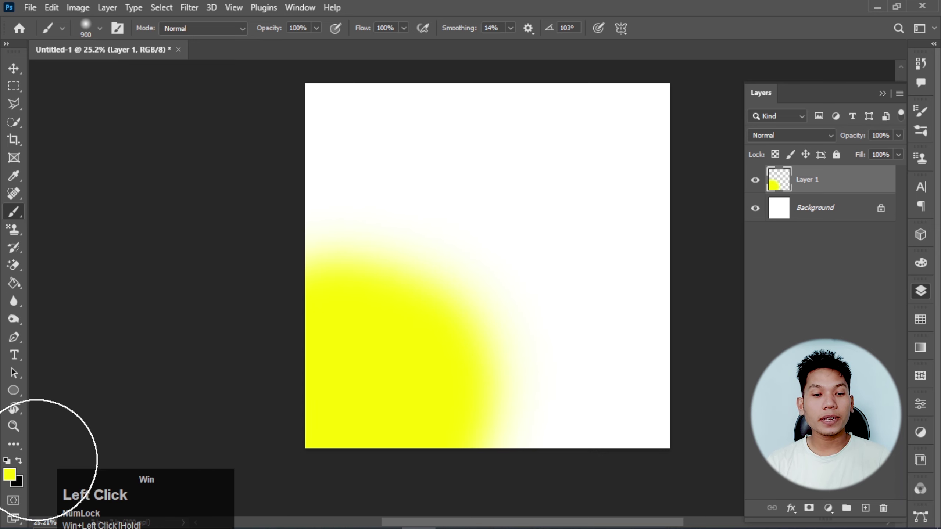
Set the foreground color to blue with hue 239 and brush it over the canvas's upper-left corner
click(14, 472)
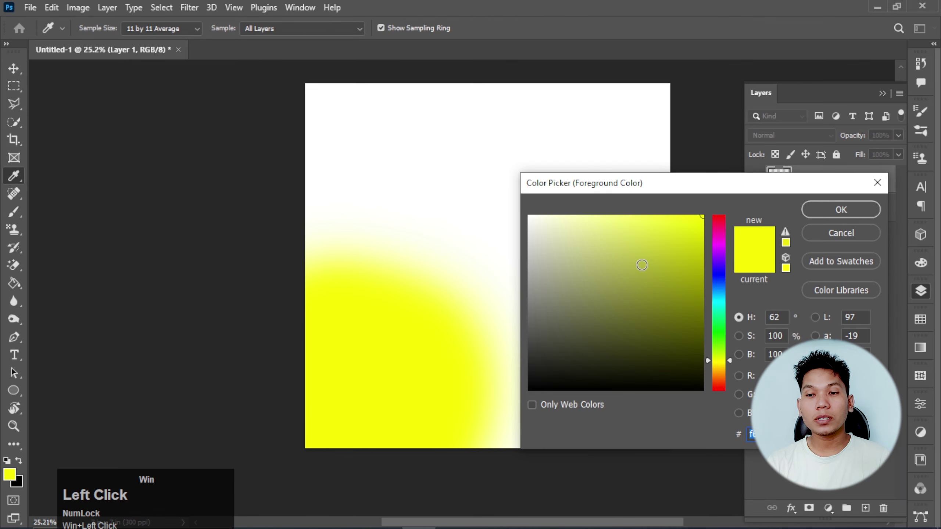
click(722, 273)
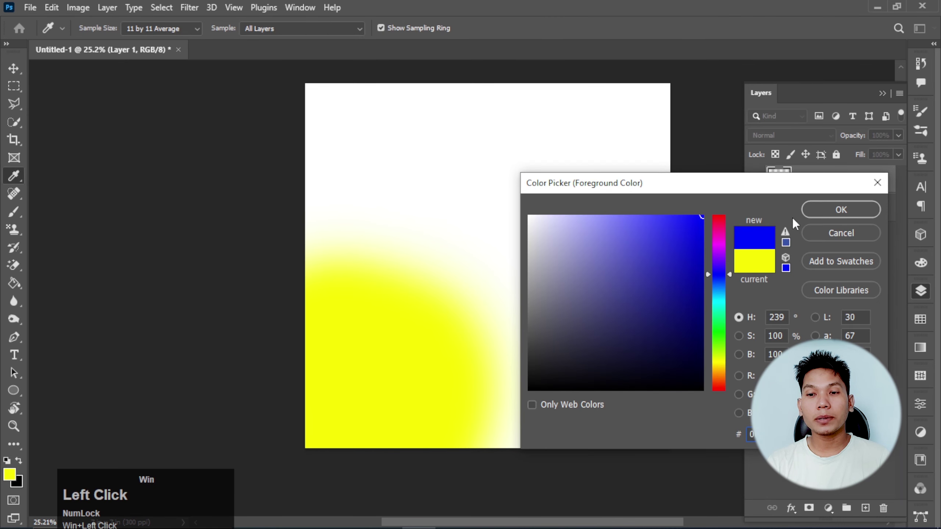
click(801, 210)
mouse_move(346, 100)
mouse_down()
mouse_move(336, 182)
mouse_move(292, 197)
mouse_move(499, 86)
mouse_up()
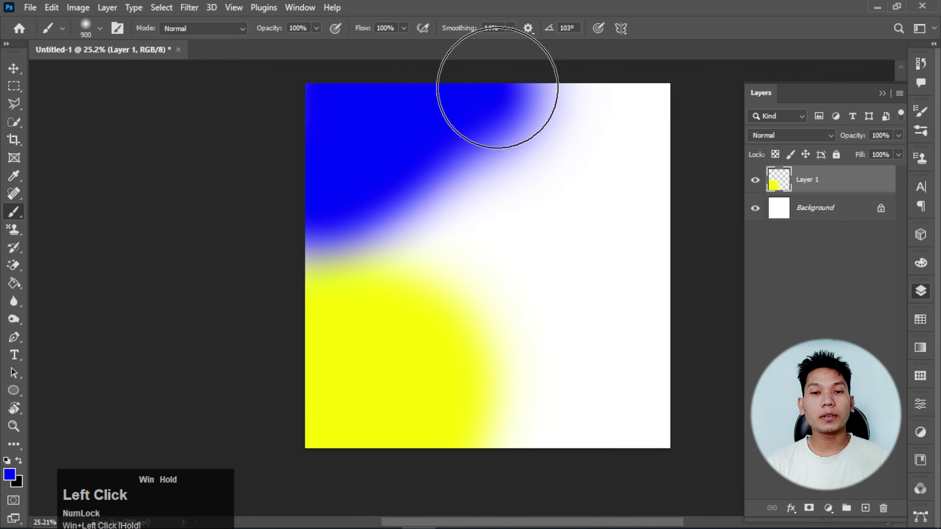
Set the foreground color to magenta with hue 320 and brush it down the canvas's right side to the lower edge
click(9, 474)
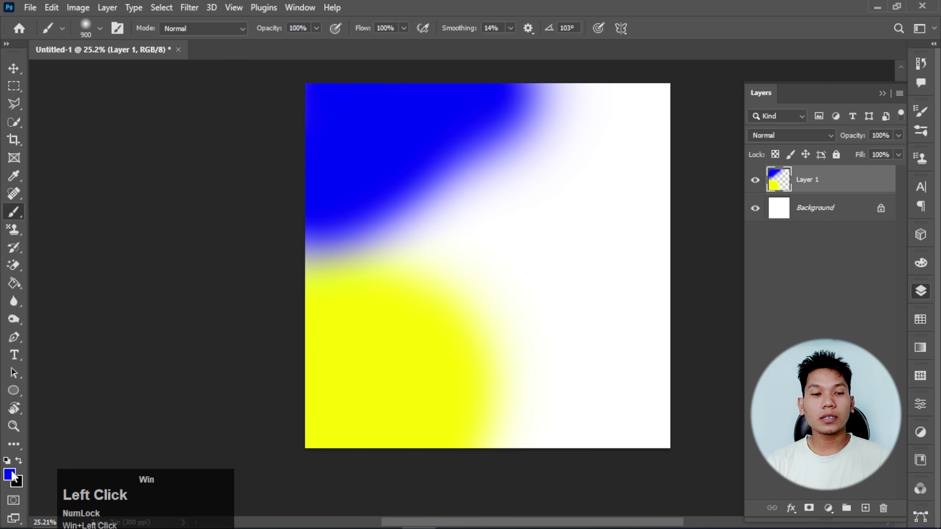
drag(724, 245, 726, 241)
click(840, 209)
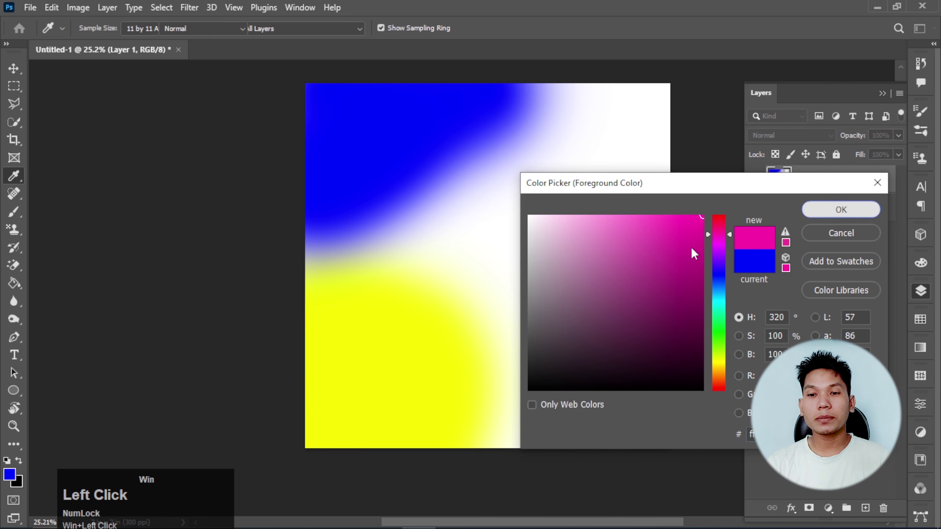
key(b)
mouse_move(670, 251)
mouse_down()
mouse_move(609, 420)
mouse_move(630, 446)
mouse_move(661, 393)
mouse_move(596, 437)
mouse_move(666, 349)
mouse_move(657, 391)
mouse_move(618, 360)
mouse_up()
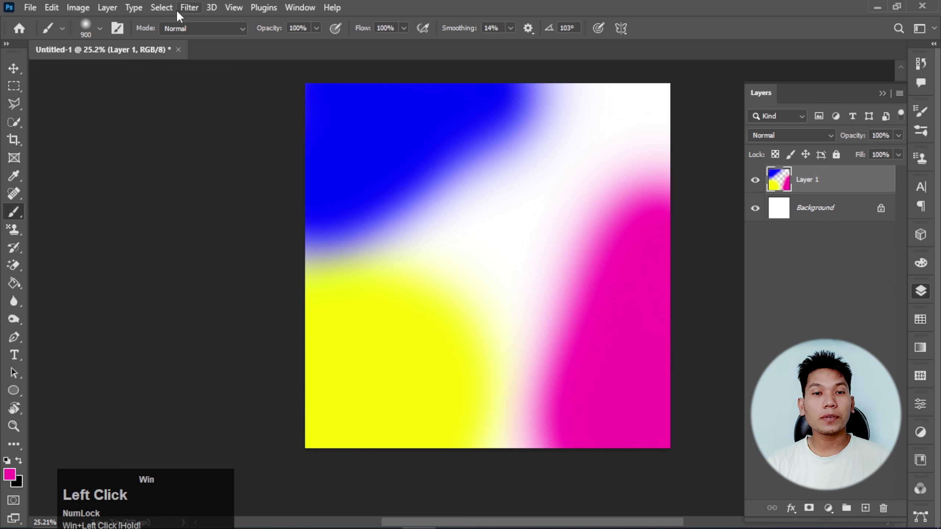
Apply a Gaussian Blur with a radius of 164.7 pixels to the painted color layer
click(188, 7)
mouse_move(331, 189)
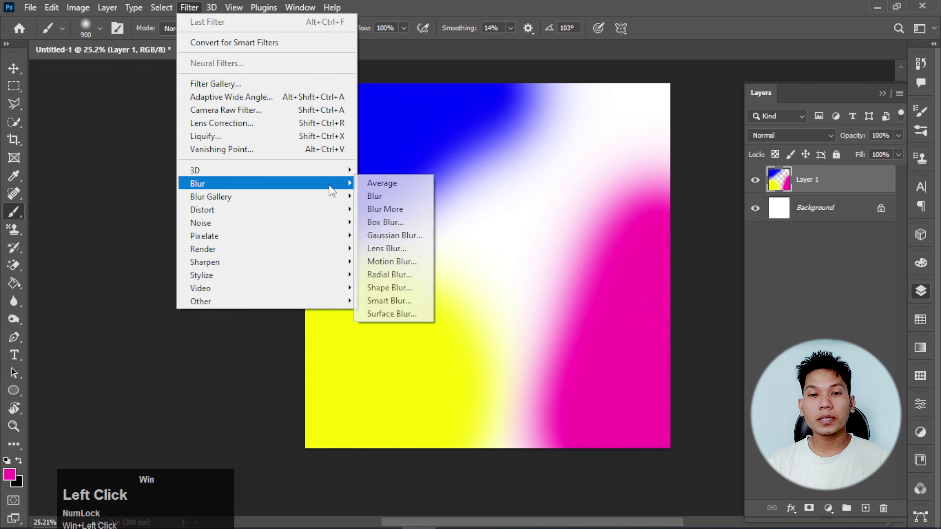
click(394, 234)
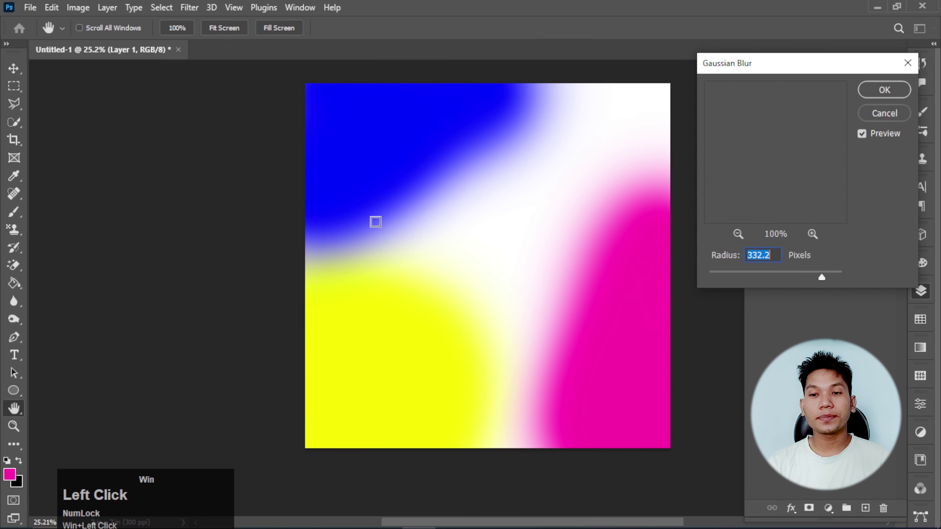
mouse_move(820, 279)
mouse_down()
mouse_move(798, 279)
mouse_move(809, 278)
mouse_up()
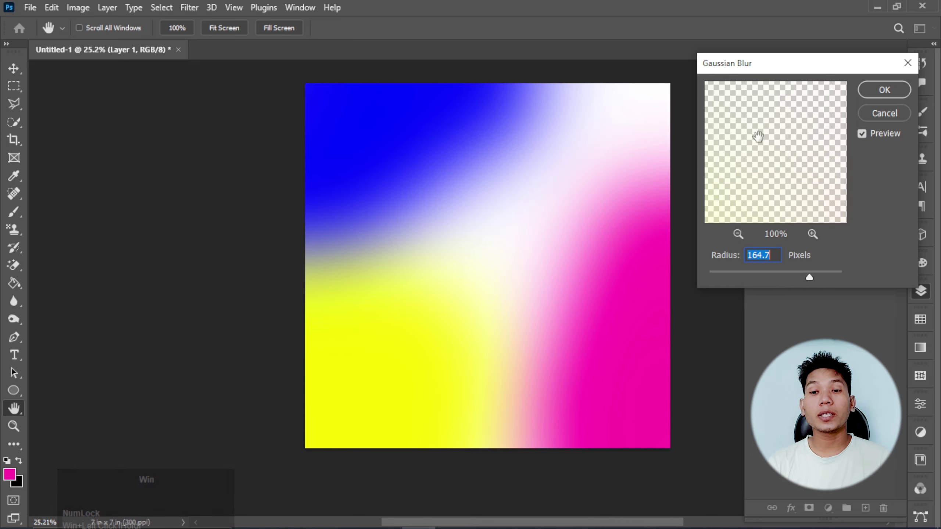
click(884, 92)
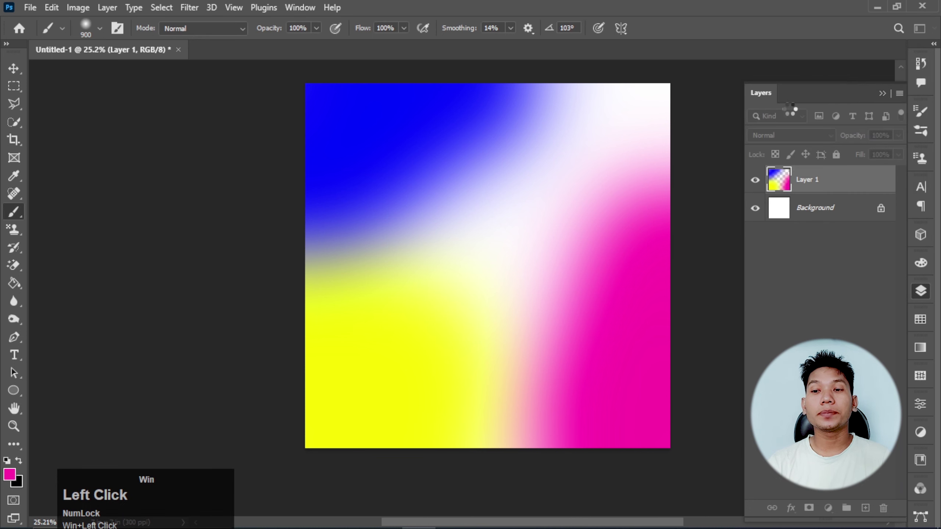
Reduce the fill of the blurred color layer to 67%
scroll(347, 314, down, 1)
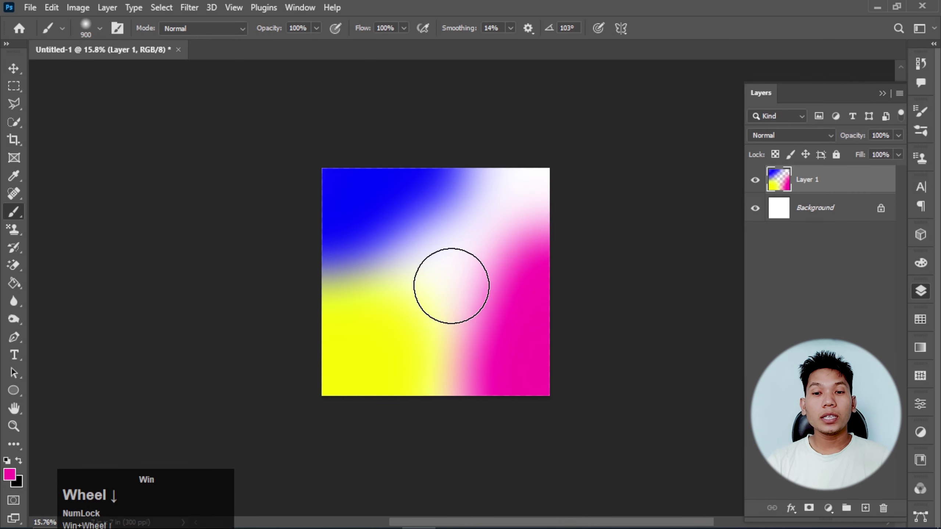
scroll(452, 285, up, 1)
scroll(451, 286, up, 1)
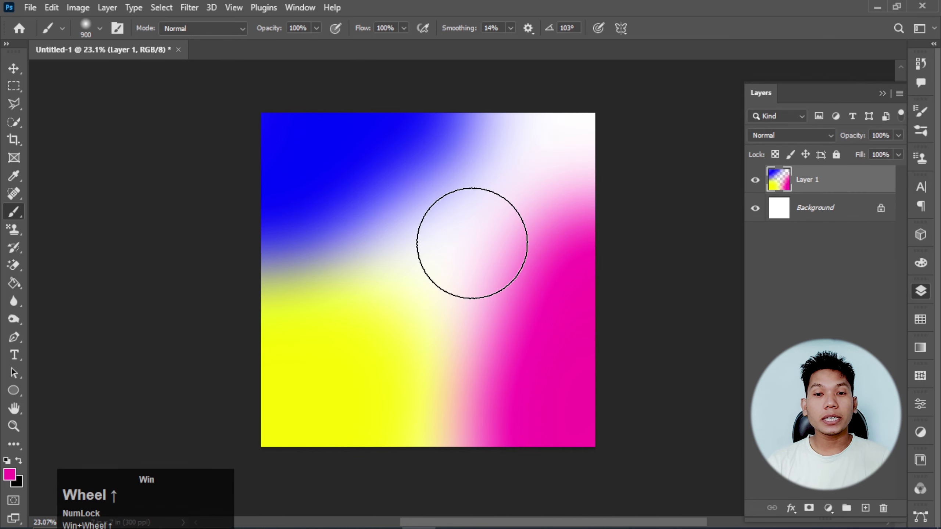
click(13, 69)
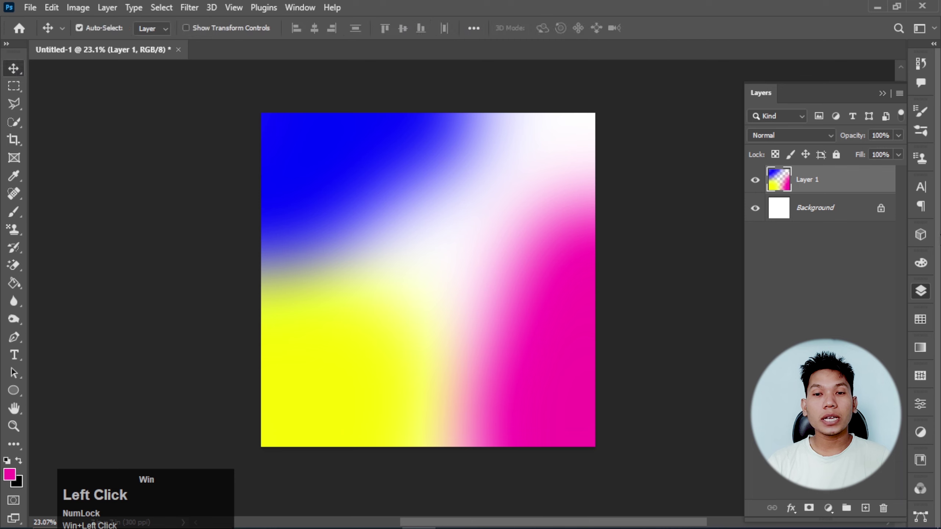
click(897, 155)
drag(889, 171, 876, 173)
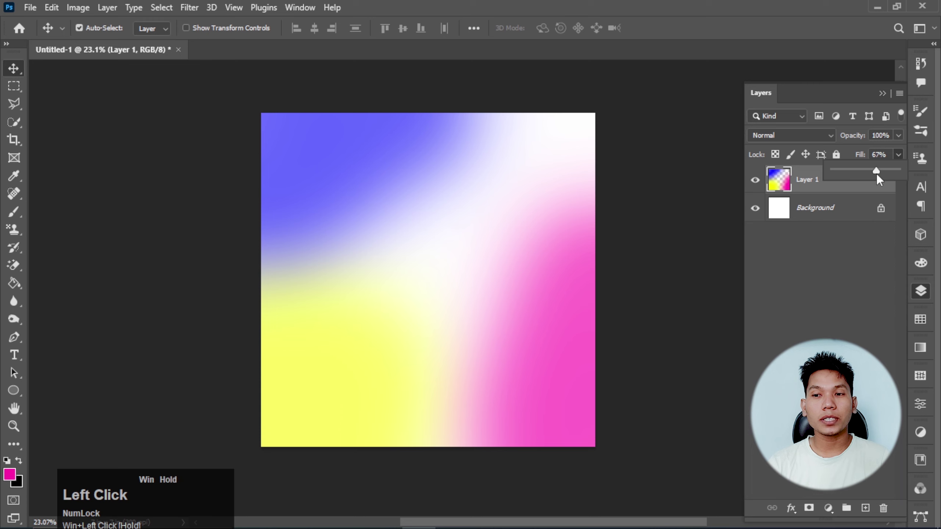
click(506, 256)
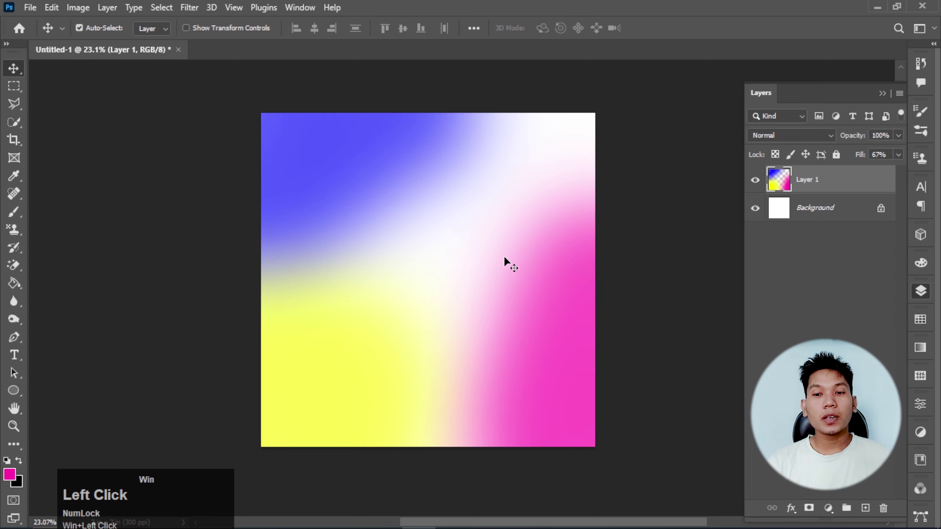
scroll(471, 251, down, 1)
scroll(471, 251, up, 1)
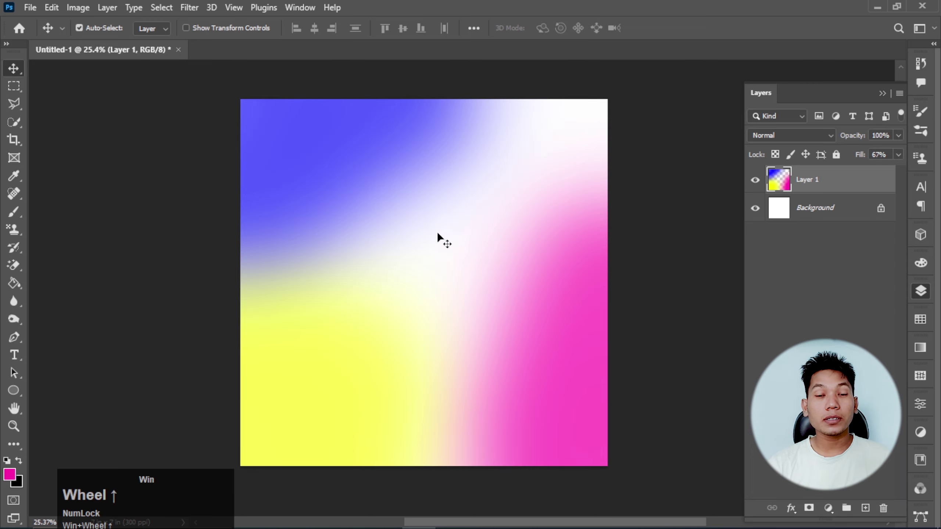
Switch to Chrome, search Google Images for "krishna kanhaiya" and look through the pictures
mouse_move(370, 523)
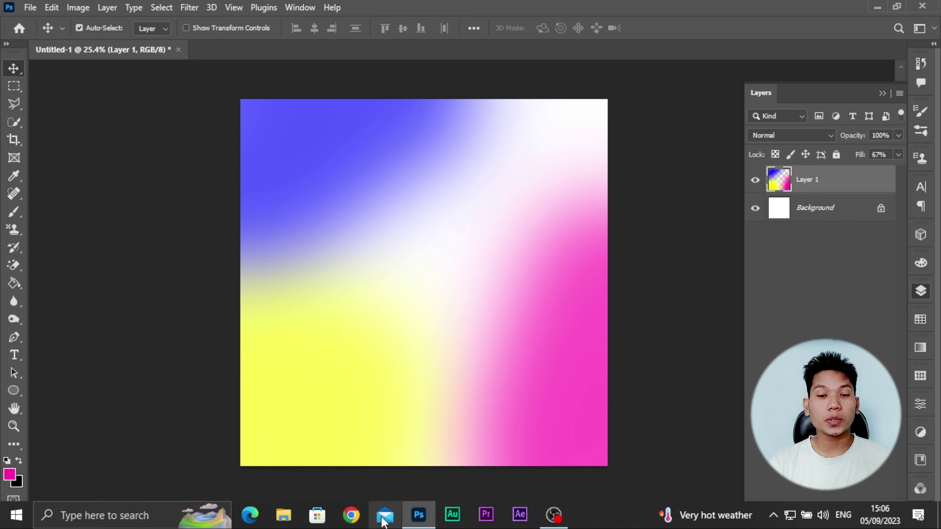
click(392, 442)
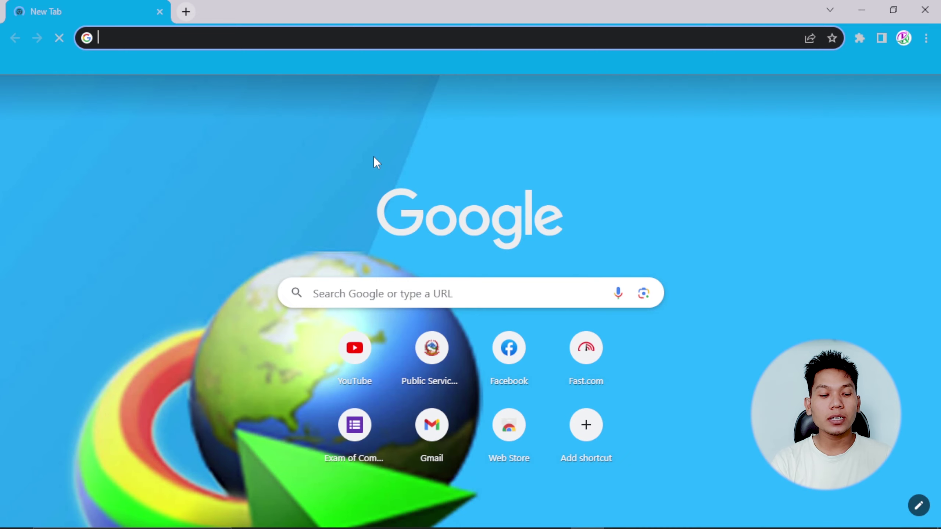
text(krishn)
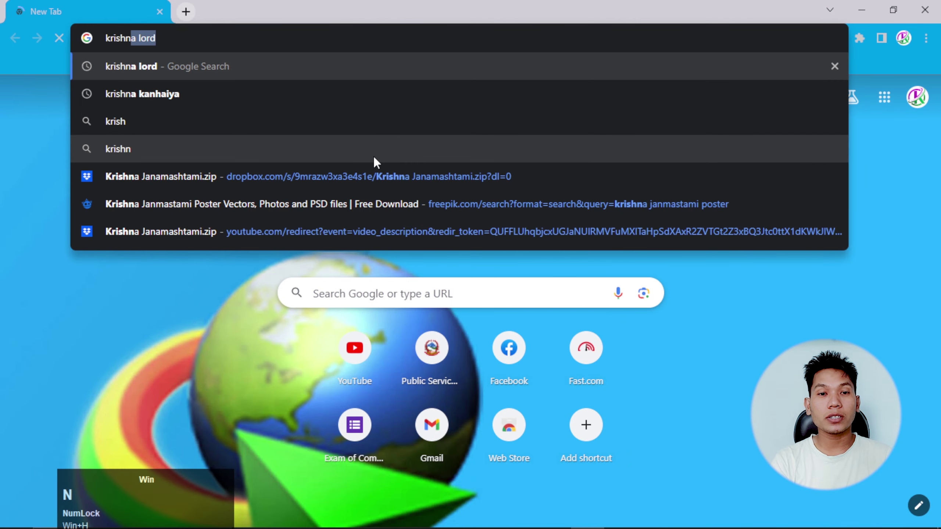
text(a)
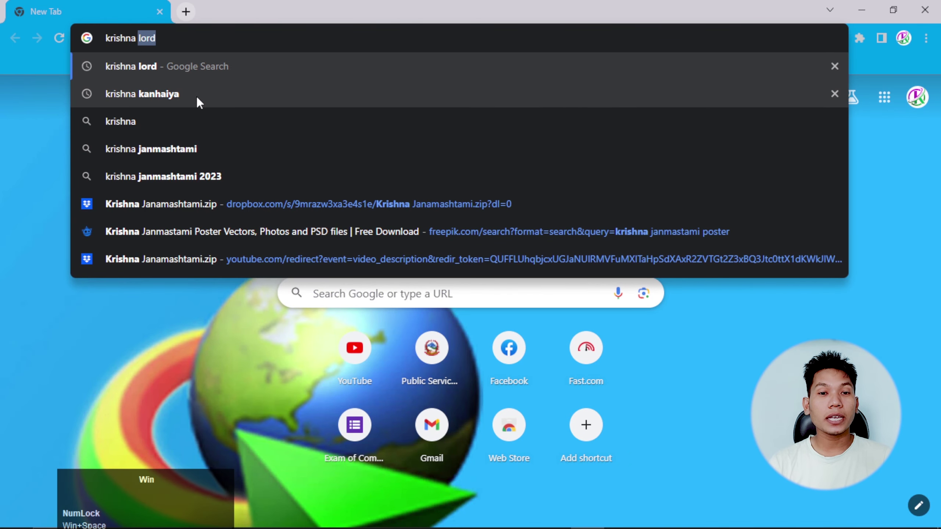
click(196, 96)
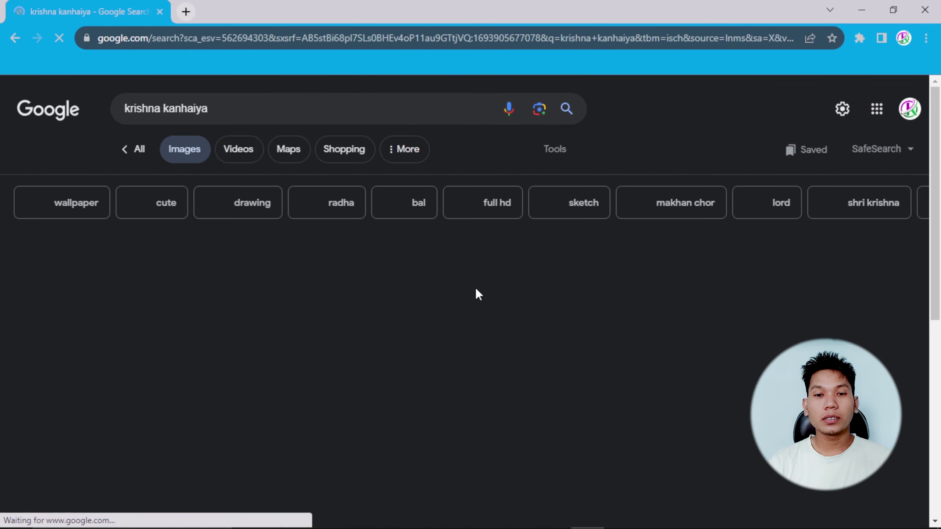
scroll(476, 291, down, 5)
scroll(476, 291, up, 5)
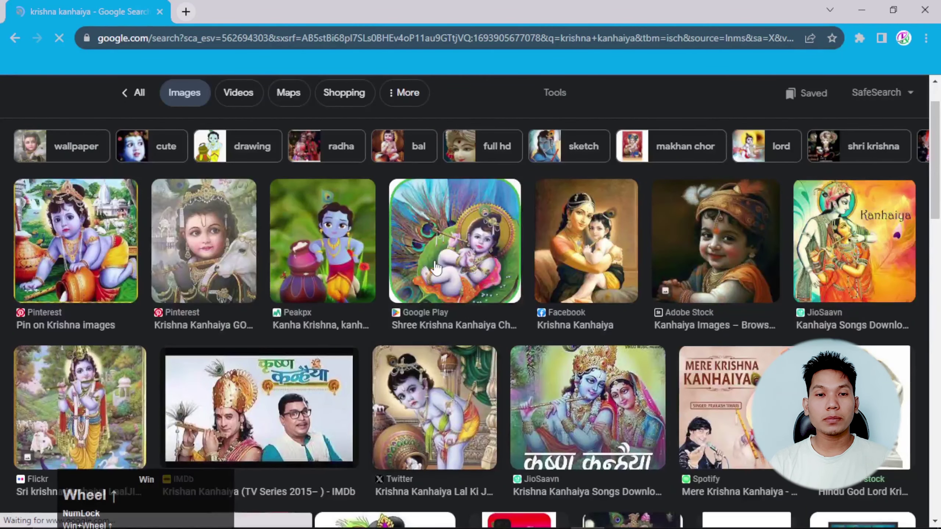
Search Google Images for "krishna kanhaiya white background" and look through the pictures
click(263, 115)
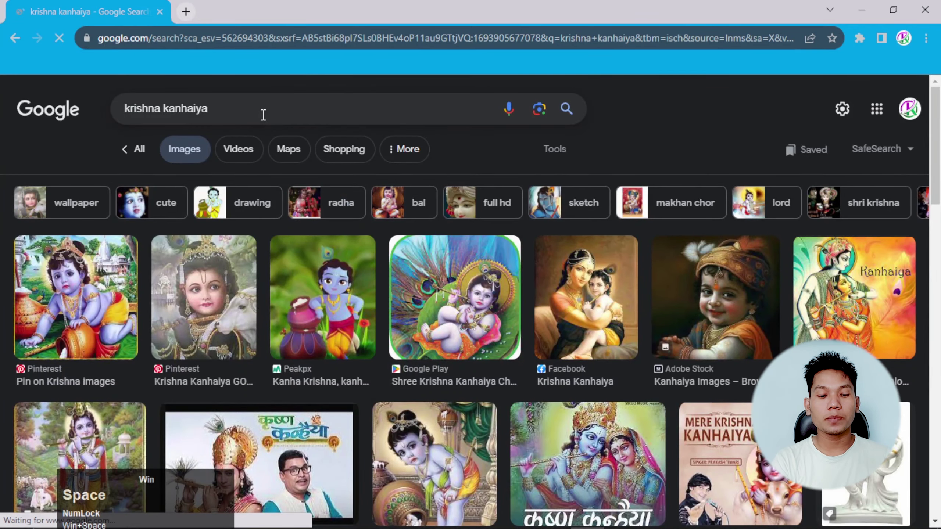
text(white bac)
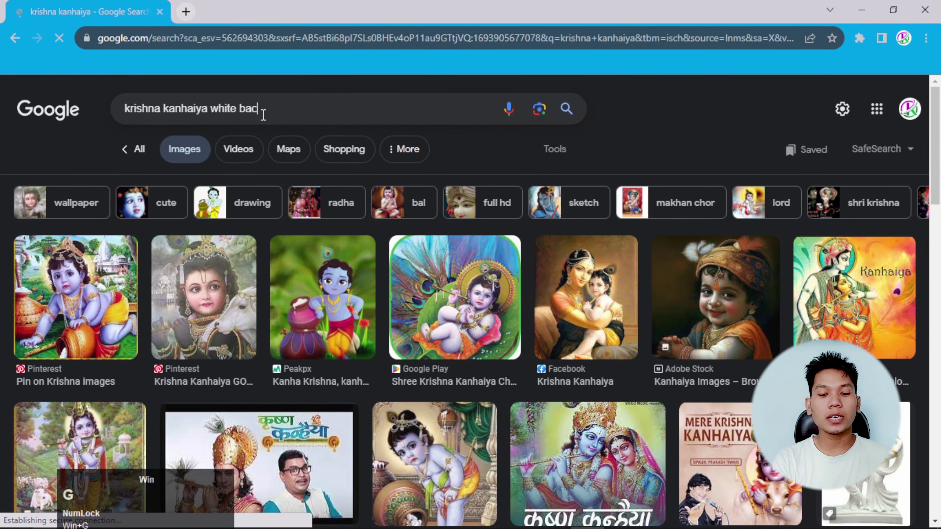
text(kground)
key(Return)
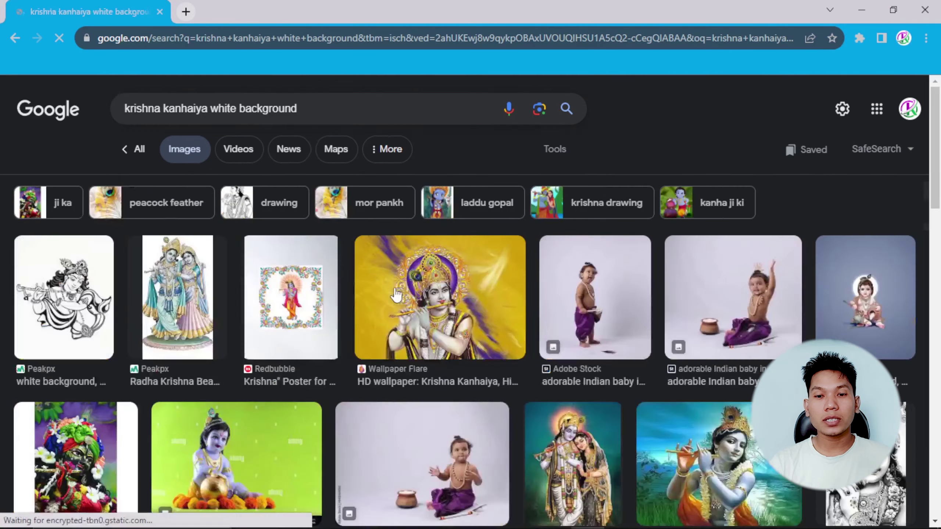
scroll(532, 289, down, 1)
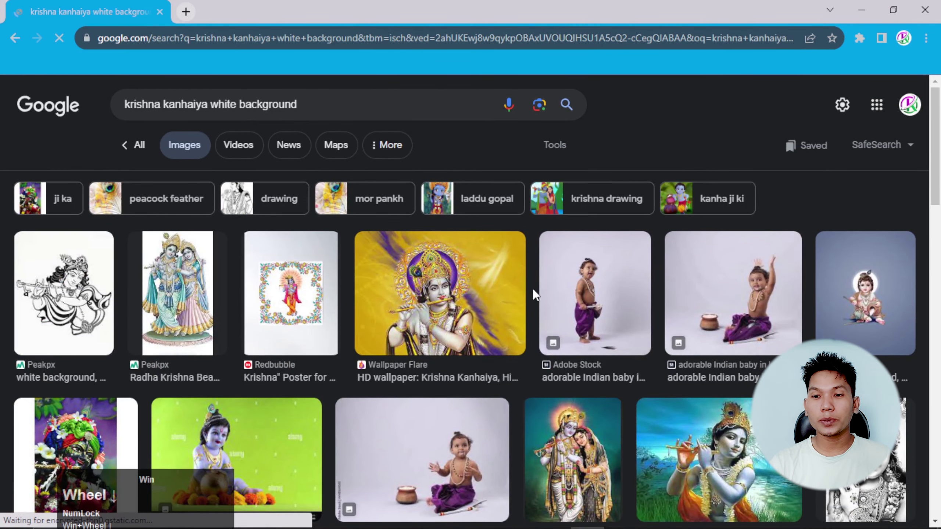
scroll(532, 288, down, 6)
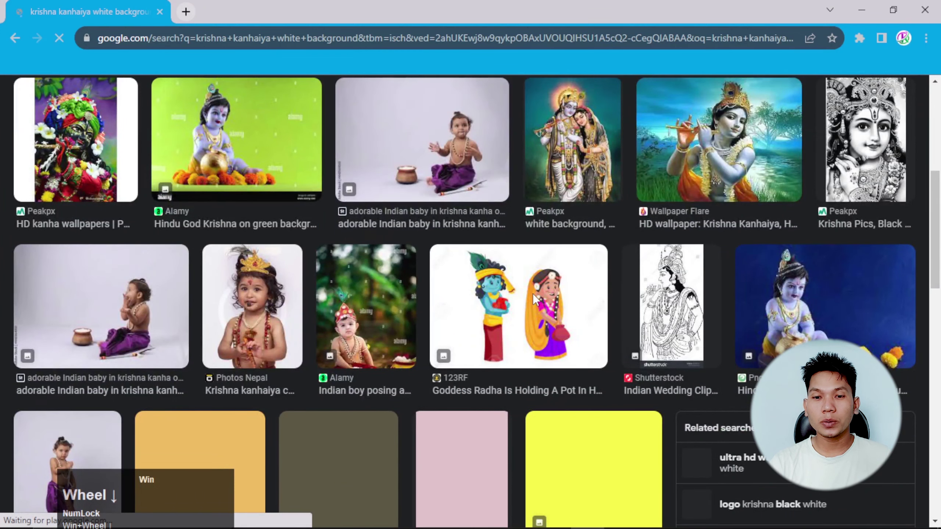
scroll(534, 296, down, 2)
scroll(536, 305, down, 3)
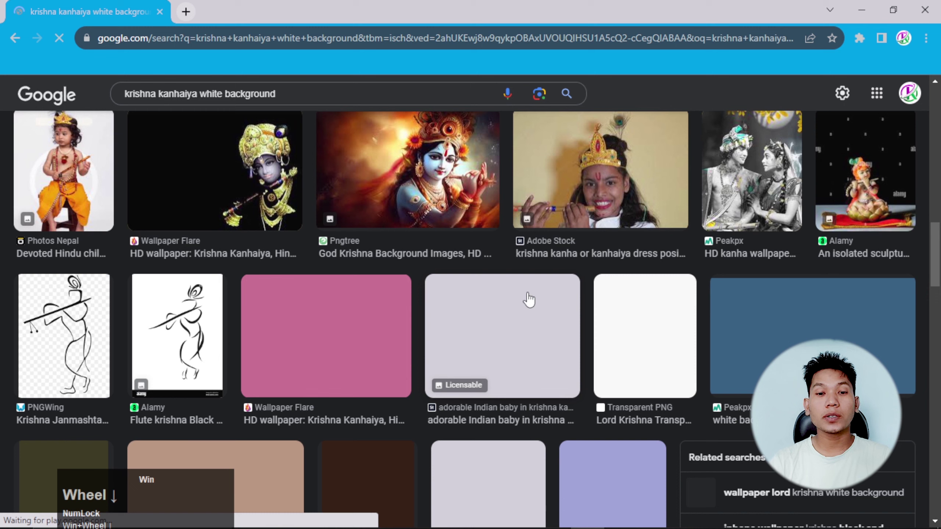
Place the high-resolution Murlidhar Krishna white-background image file into the Photoshop poster at a reduced size and rasterize its layer
key(super+e)
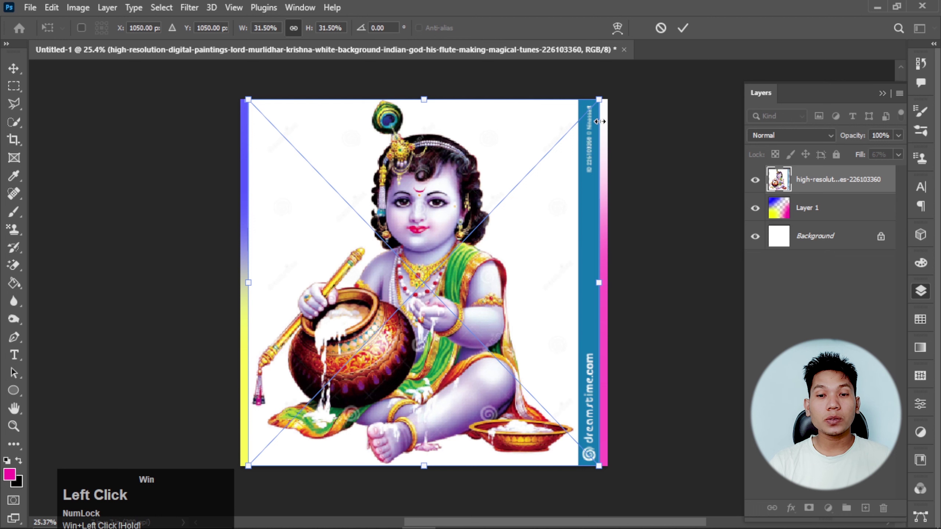
drag(599, 121, 558, 141)
double_click(424, 184)
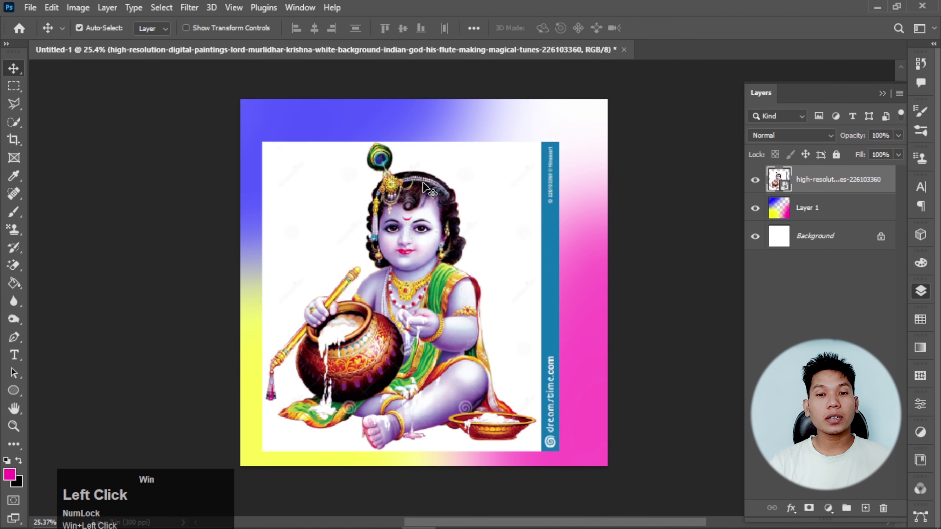
right_click(780, 188)
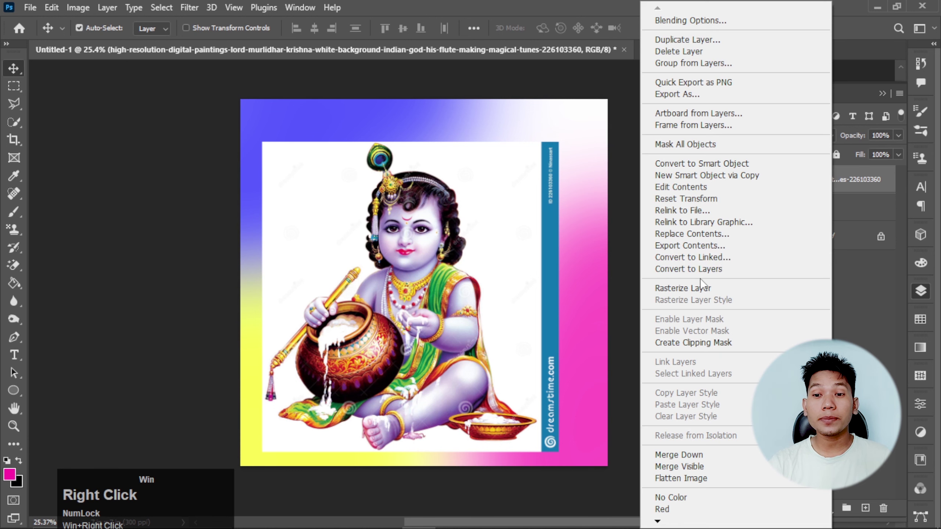
click(700, 288)
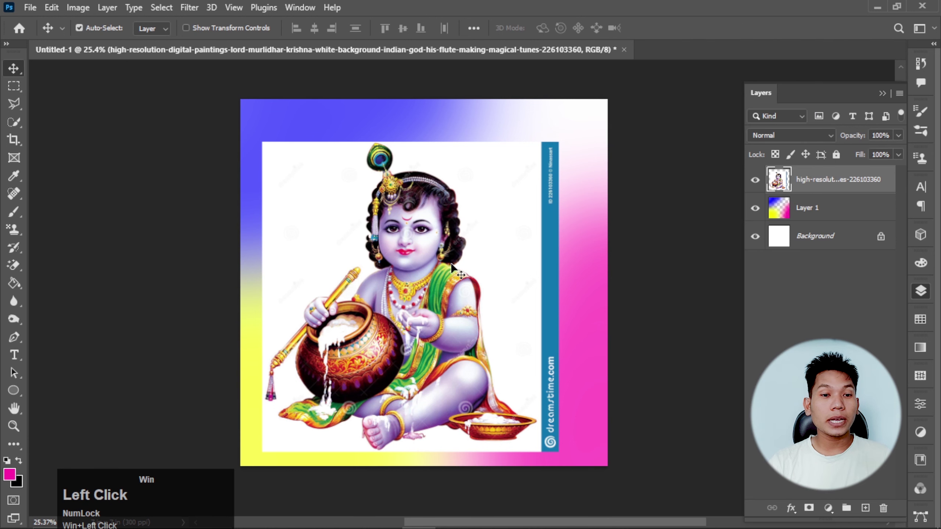
Erase the white backdrop around the child Krishna using the Magic Eraser with Contiguous enabled, keeping the white areas inside the figure
right_click(12, 266)
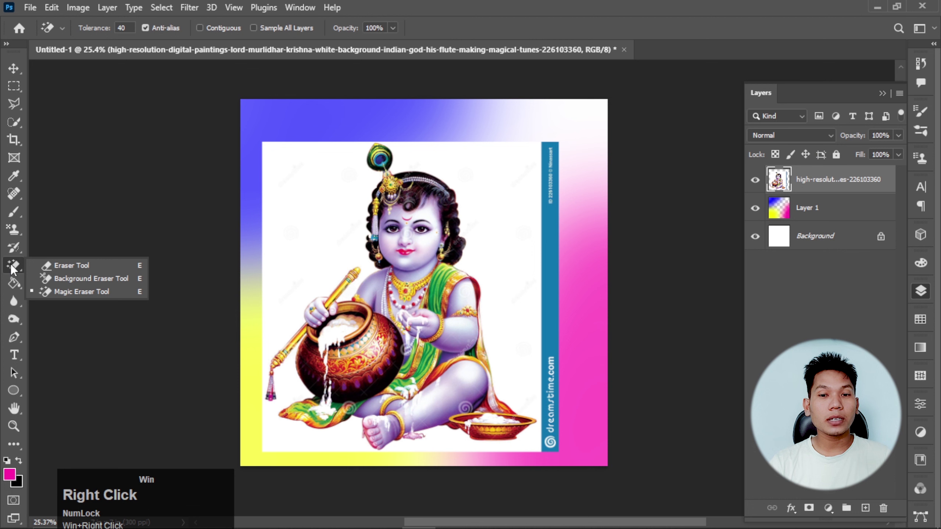
click(81, 291)
click(322, 201)
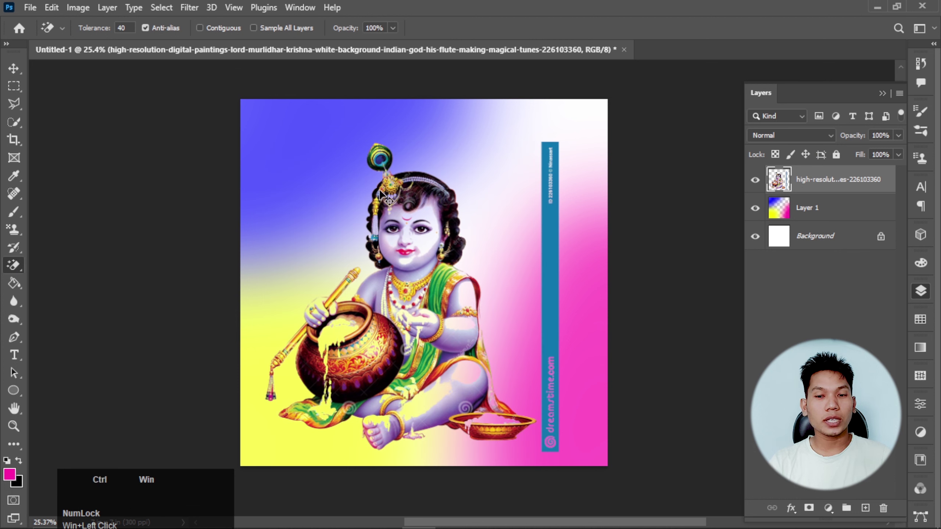
key(ctrl+z)
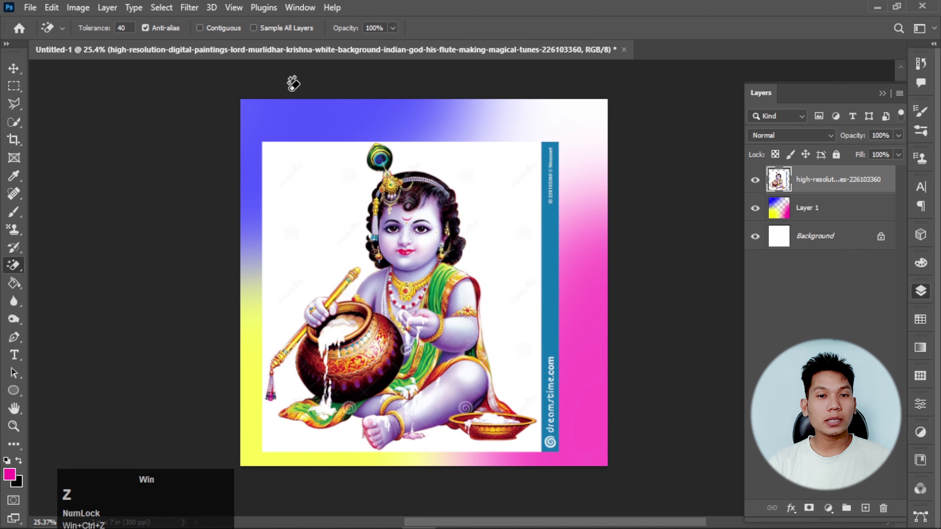
click(220, 30)
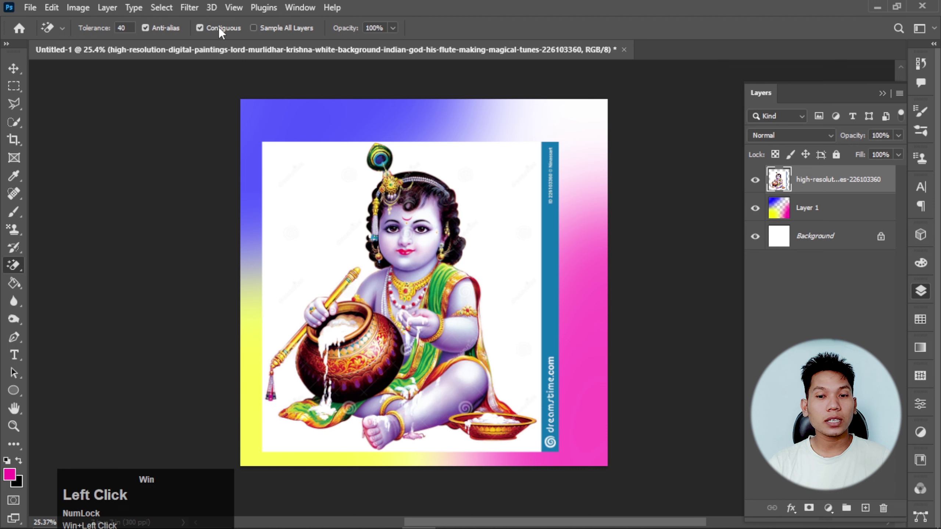
click(325, 198)
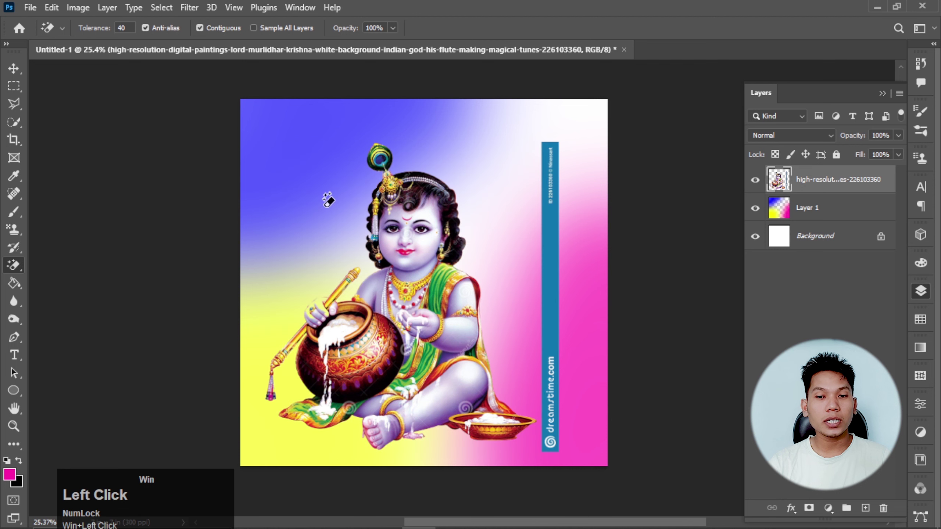
Erase the blue watermark strip beside the child Krishna along with its leftover lettering
click(557, 233)
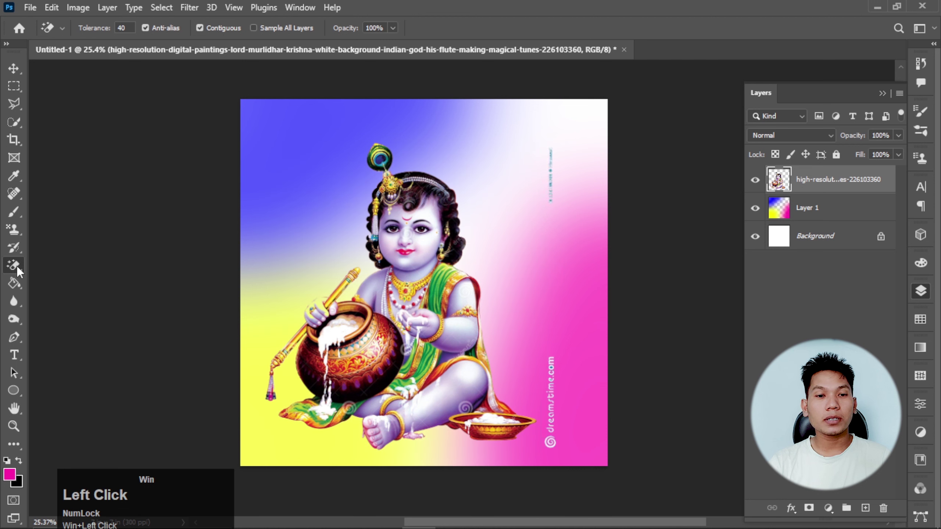
drag(16, 266, 59, 266)
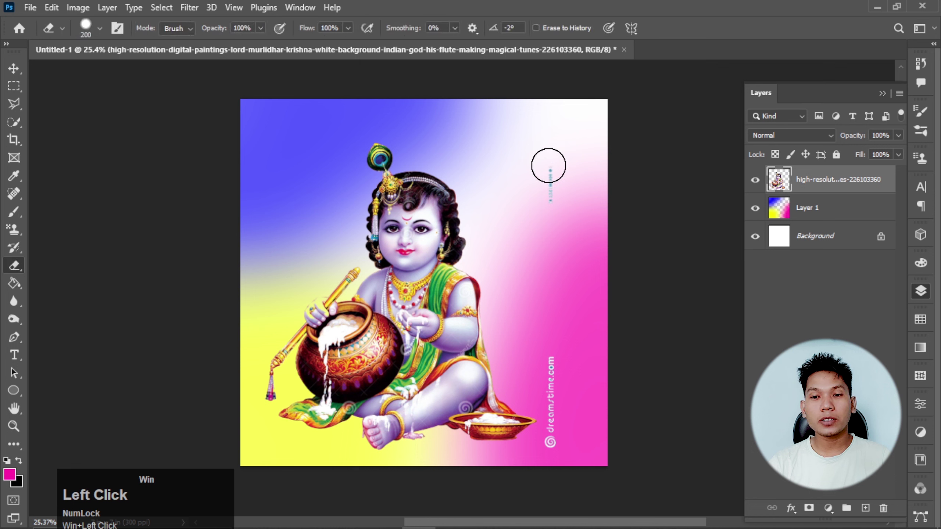
drag(548, 166, 555, 453)
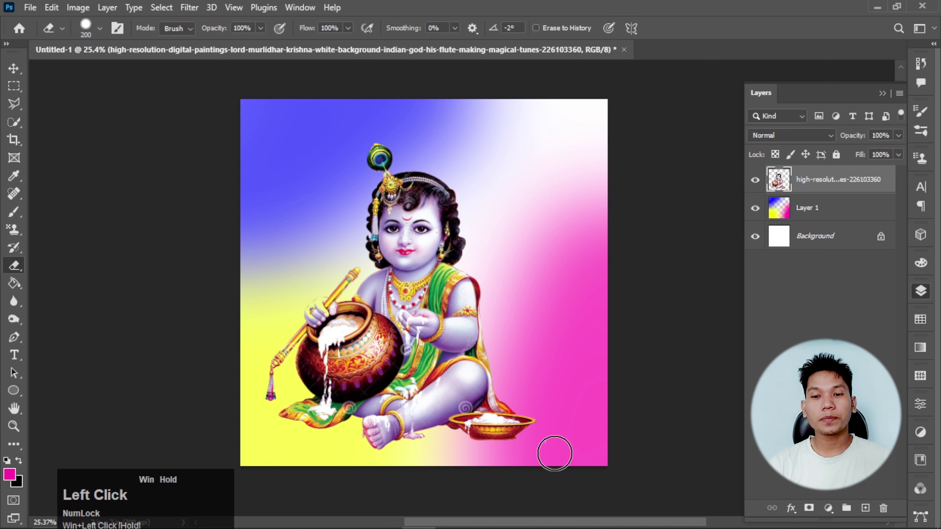
Move the child Krishna to the poster's right side and scale it up to 123.26%
click(14, 69)
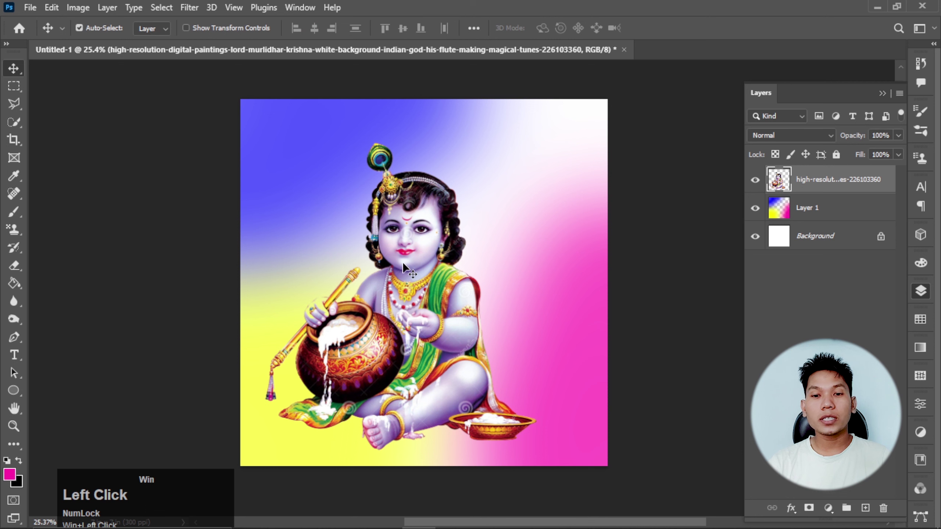
drag(402, 262, 510, 266)
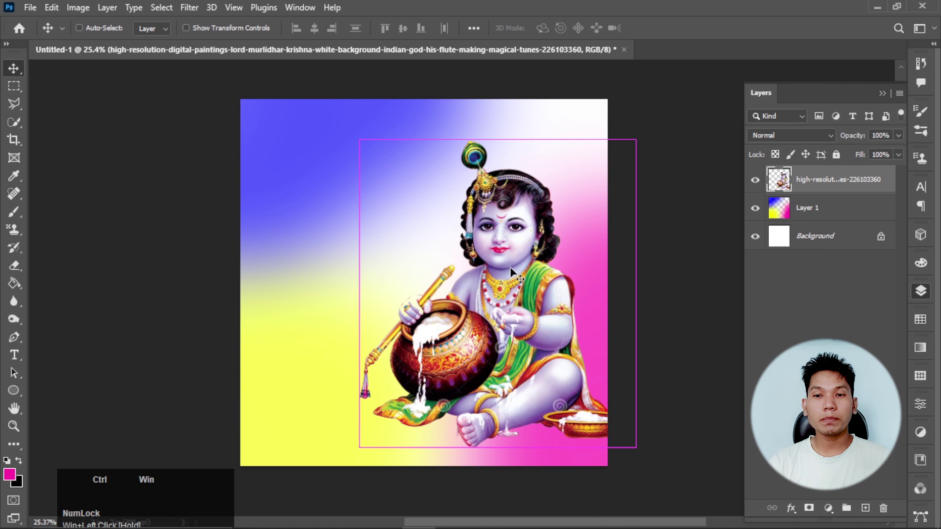
key(ctrl+t)
drag(663, 121, 702, 88)
drag(555, 225, 553, 223)
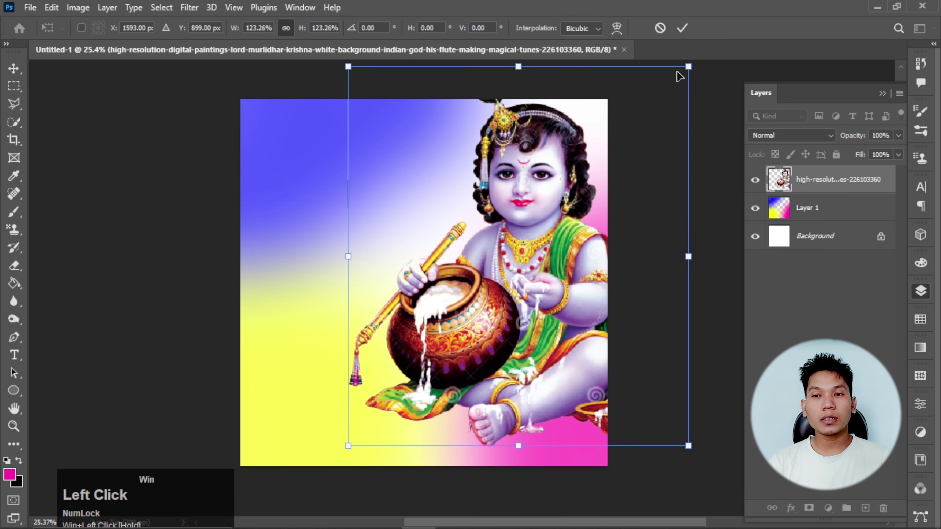
click(687, 28)
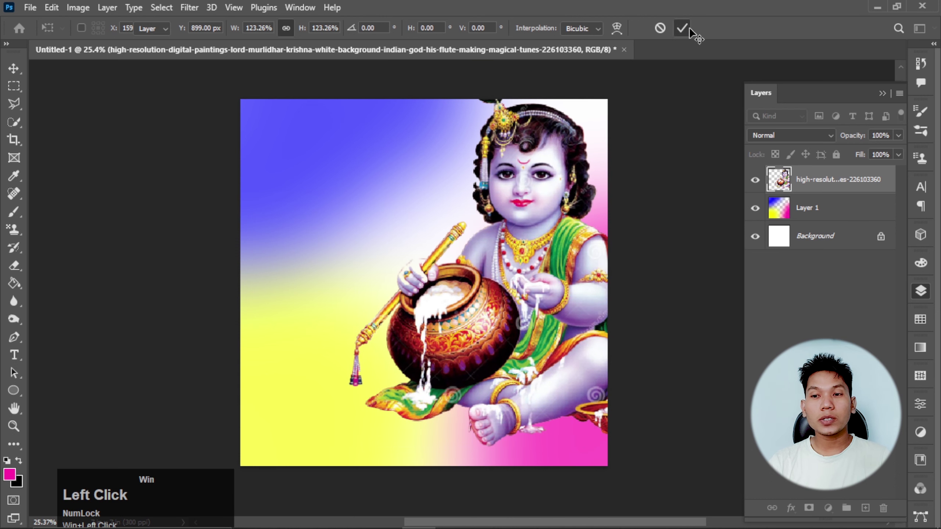
Reduce the child Krishna layer's opacity to 12% and shift the faded figure slightly left
click(896, 135)
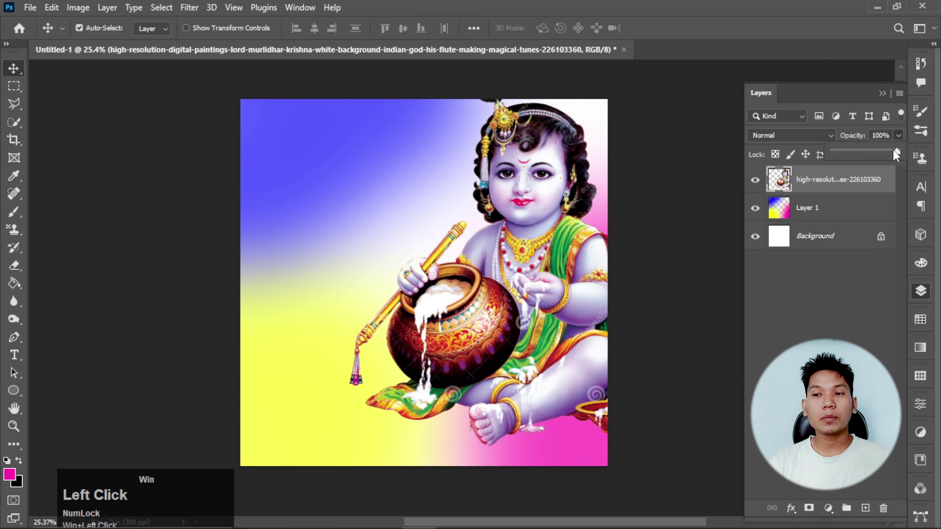
drag(894, 150, 839, 152)
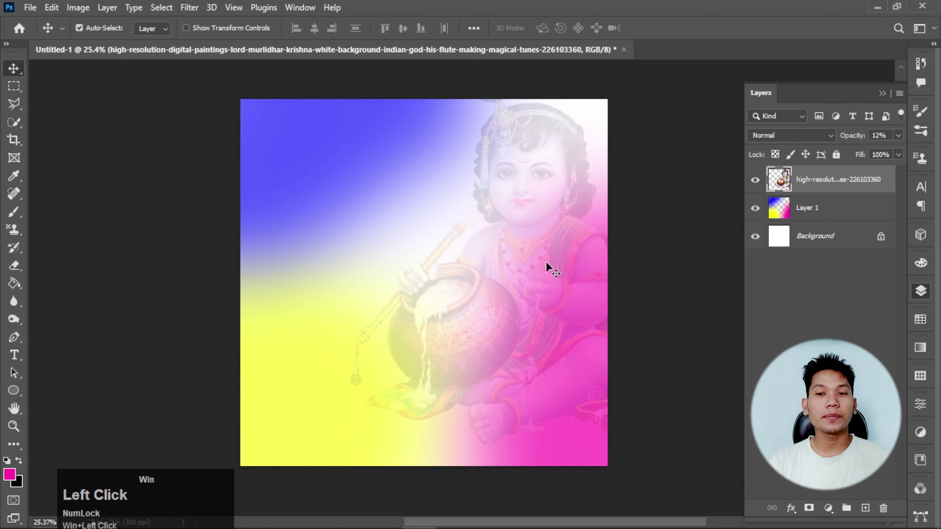
drag(532, 232, 513, 244)
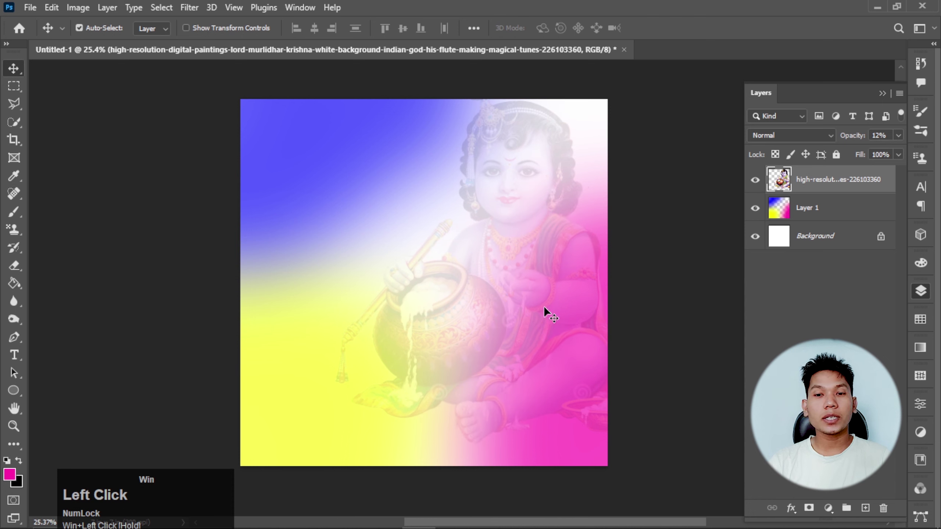
Place the radhakrushna_600 image from the Krishna Janmastami folder into the poster and scale it to 74.09%
click(283, 515)
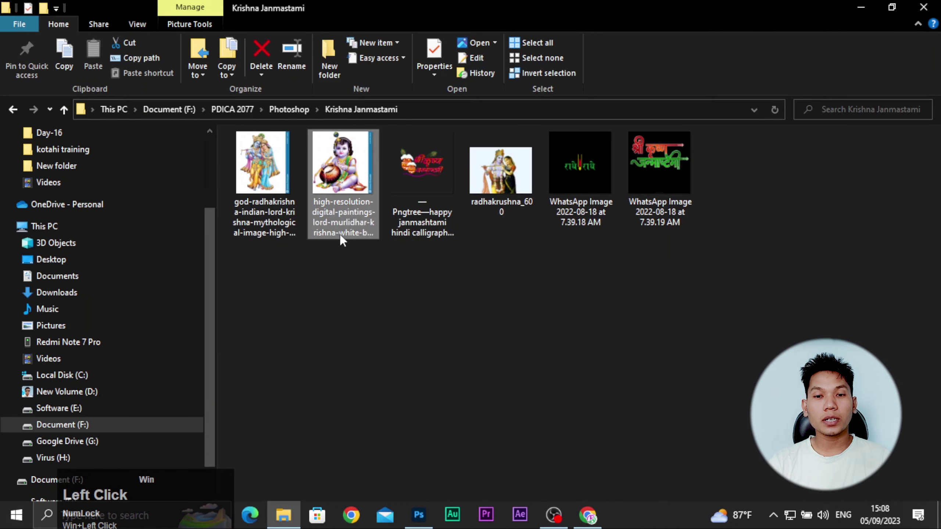
drag(501, 170, 349, 305)
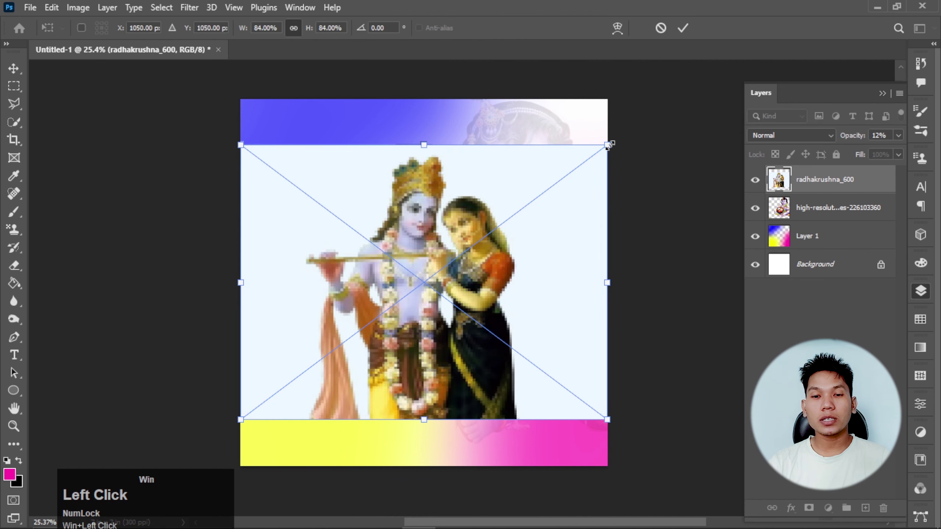
drag(608, 144, 565, 177)
click(683, 28)
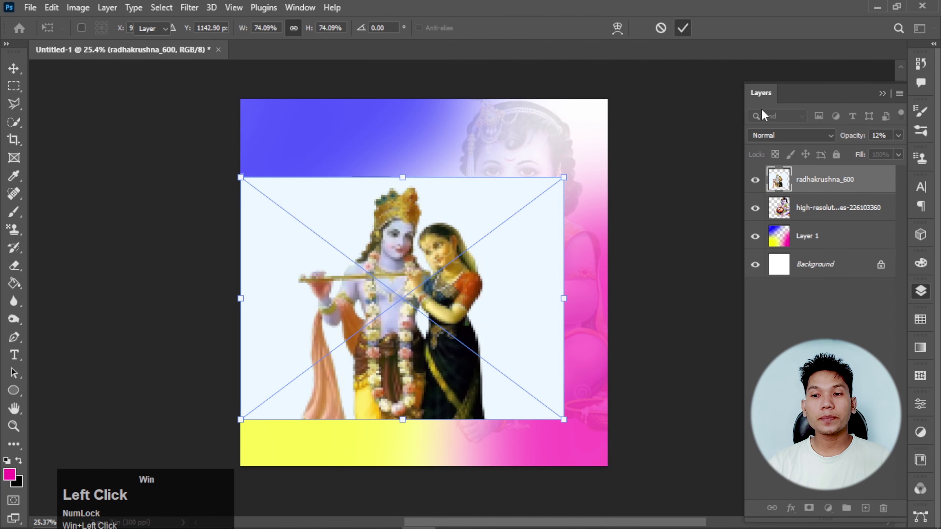
Rasterize the radhakrushna_600 layer and erase the pale backdrop around the couple with the Magic Eraser
right_click(828, 180)
click(680, 292)
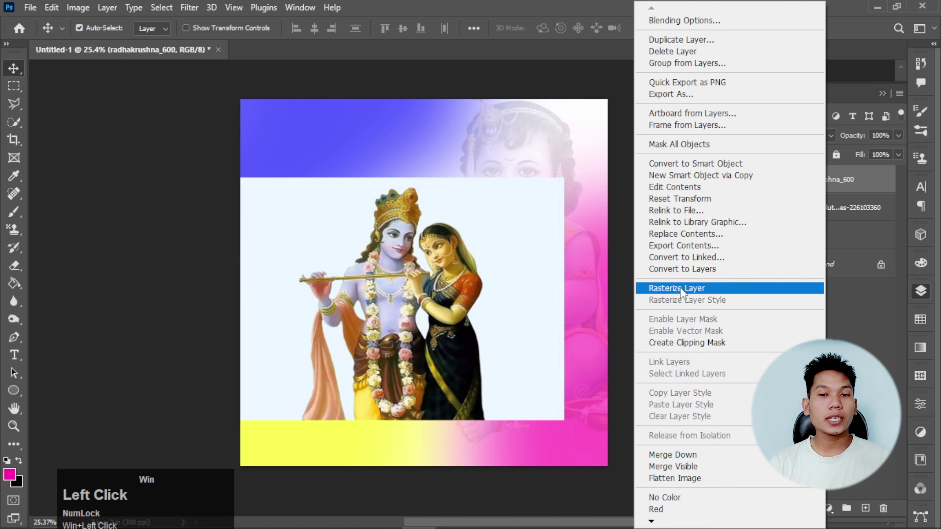
right_click(19, 268)
click(67, 277)
right_click(22, 264)
click(91, 291)
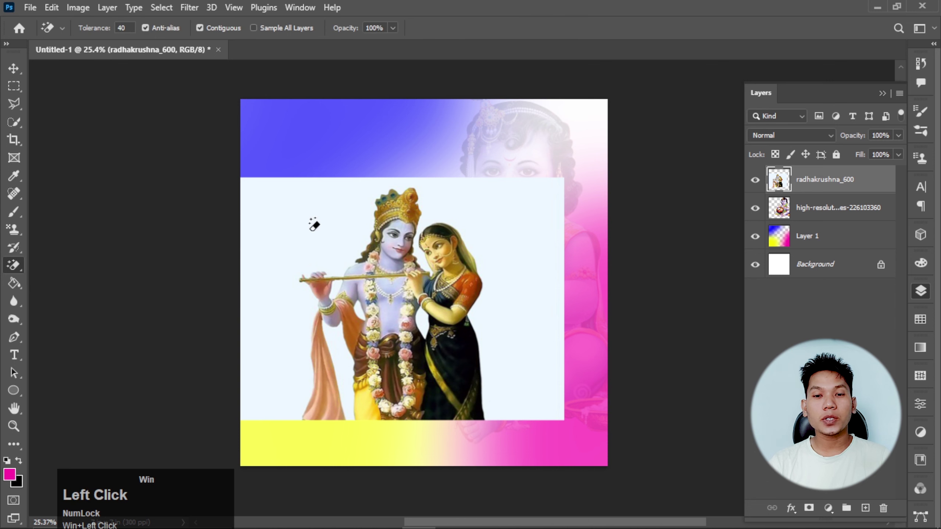
click(312, 223)
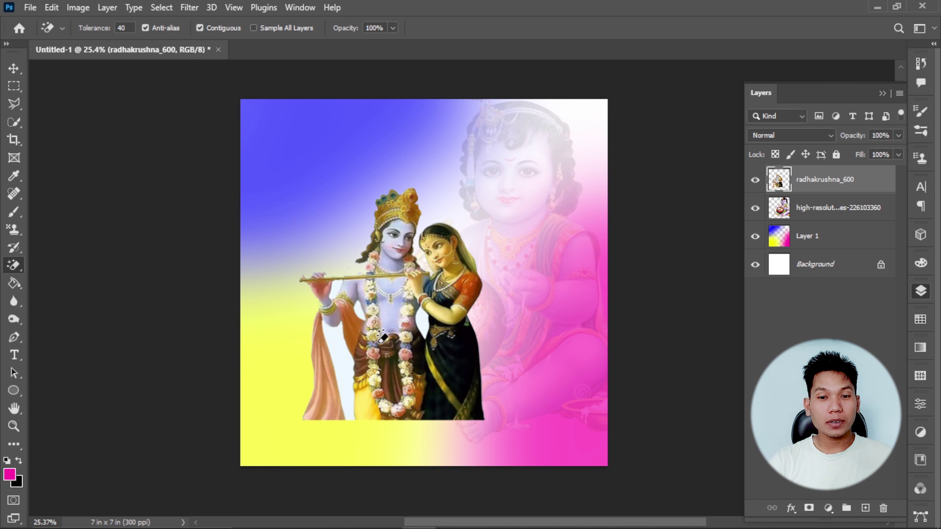
Erase the leftover pale backdrop patches enclosed beside Krishna's shawl and between the two figures
scroll(381, 337, down, 1)
scroll(355, 341, up, 3)
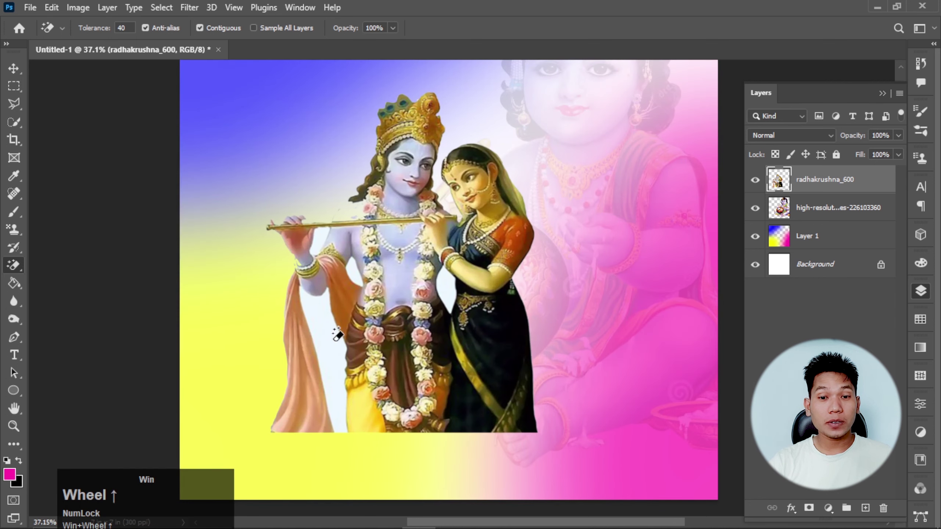
click(335, 332)
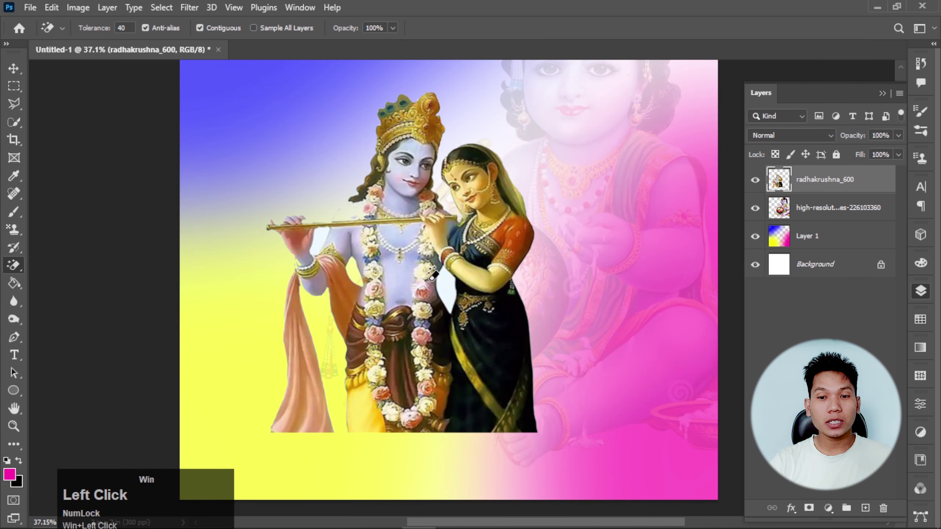
click(446, 281)
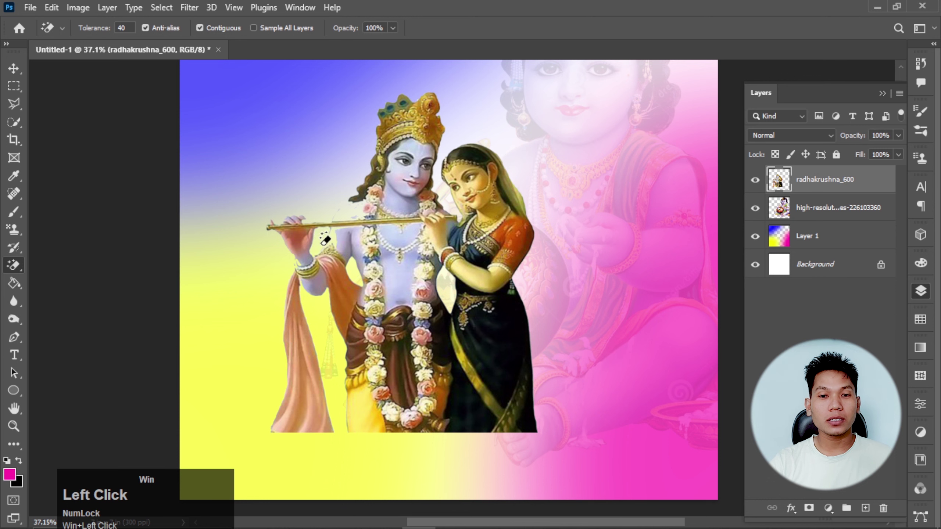
Move the Radha Krishna couple down so that it stands on the poster's lower edge, left of the faded figure
scroll(333, 246, down, 2)
click(13, 69)
drag(342, 224, 337, 265)
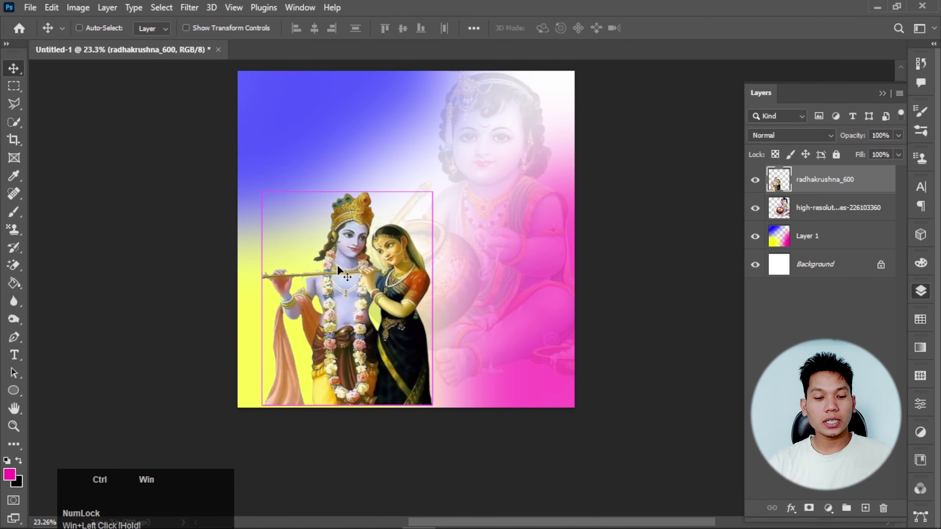
Enlarge the Radha Krishna couple to about three fifths of the poster's width, keeping it standing on the lower edge
key(ctrl+t)
drag(430, 191, 451, 158)
drag(431, 285, 398, 292)
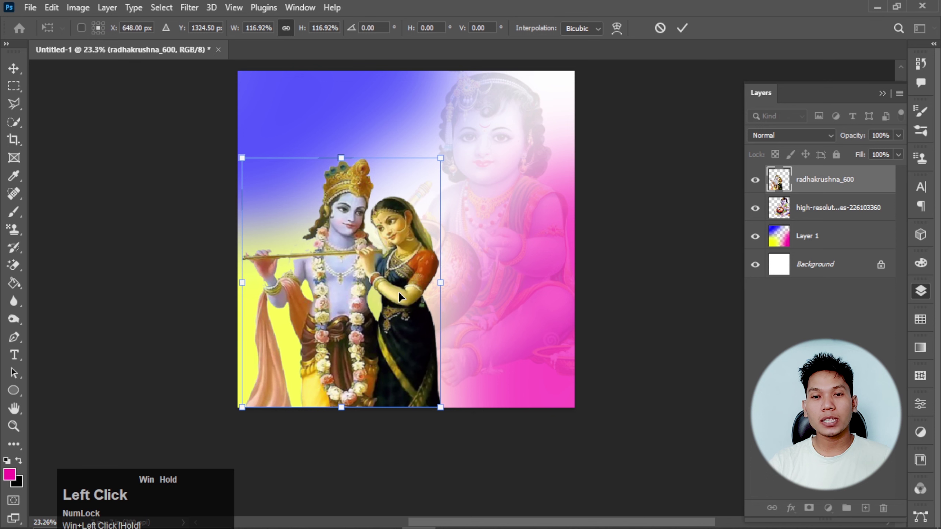
drag(440, 159, 448, 149)
click(683, 28)
scroll(523, 254, down, 1)
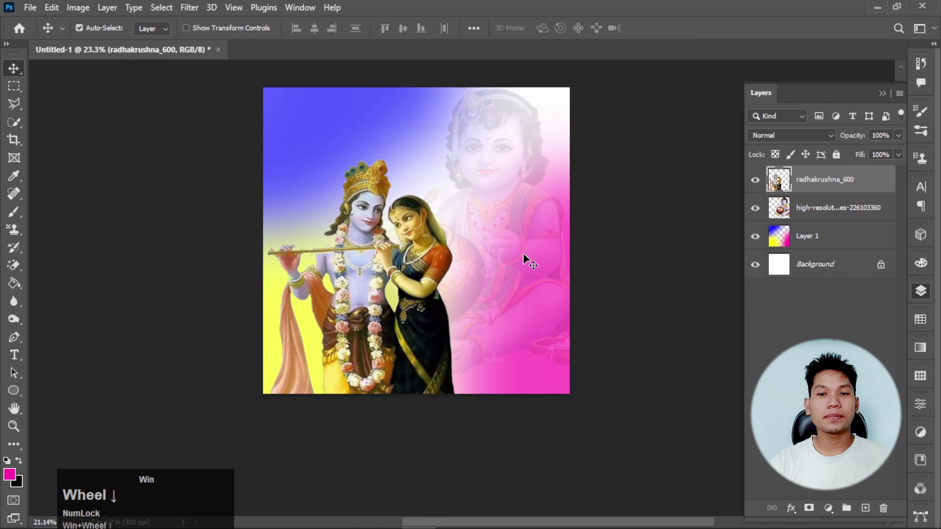
scroll(441, 227, up, 1)
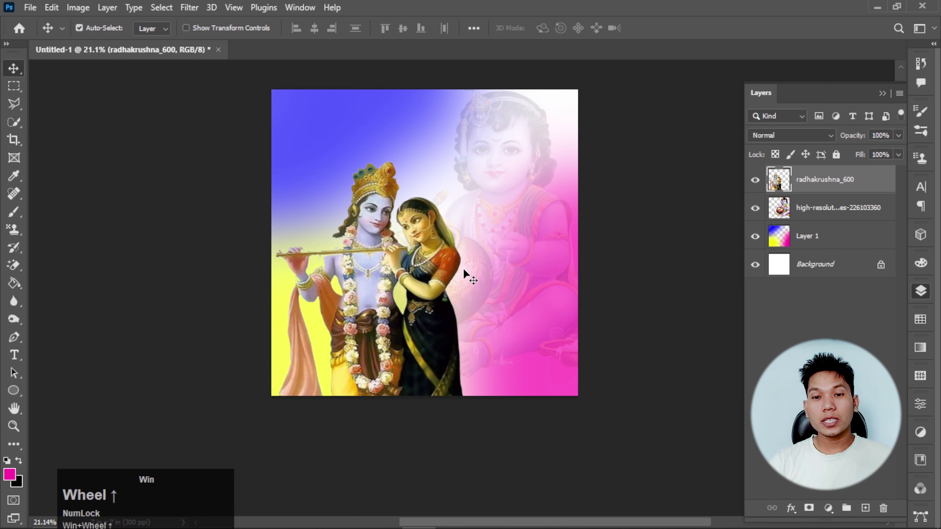
scroll(462, 269, down, 1)
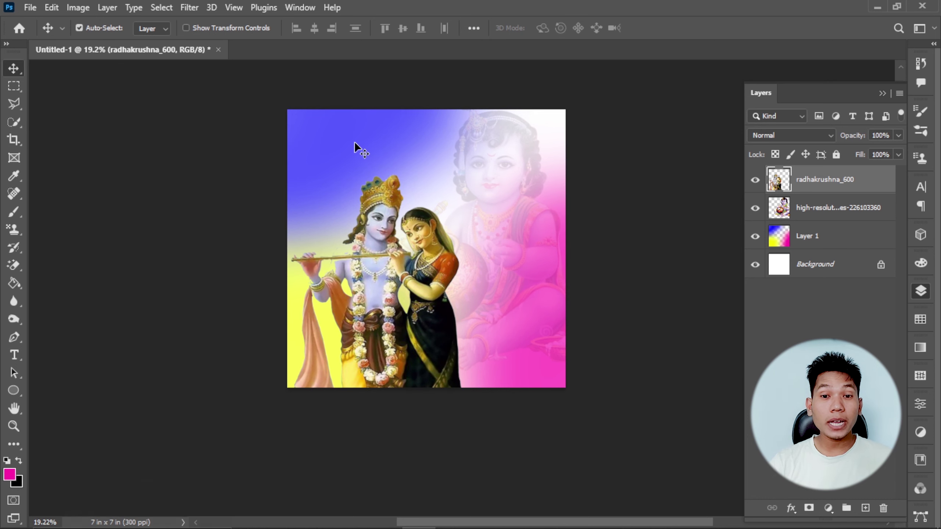
scroll(440, 125, up, 2)
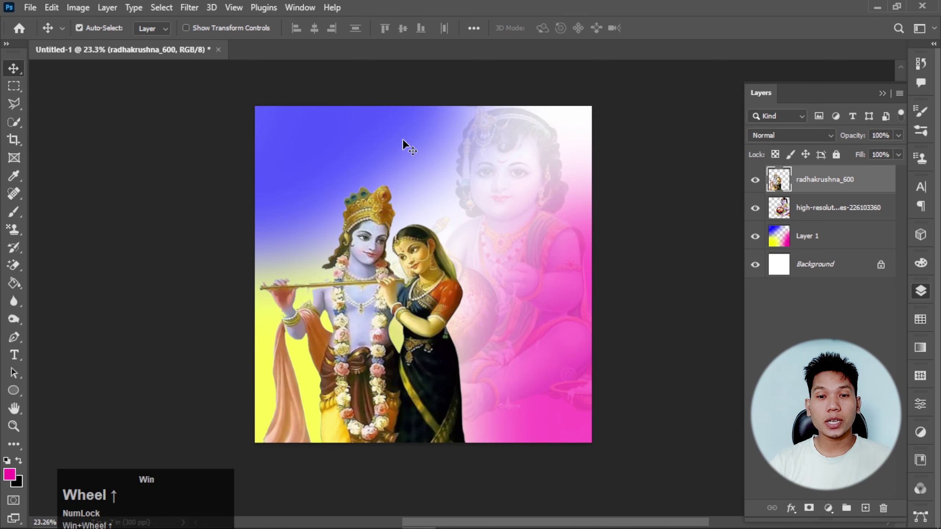
Add a centred 16 pt Rukmini text in the blue area and paste the three-line verse "प्रेममा कति बाधा देखियो / तर पनि / कृष्ण संग राधा देखियो"
click(14, 355)
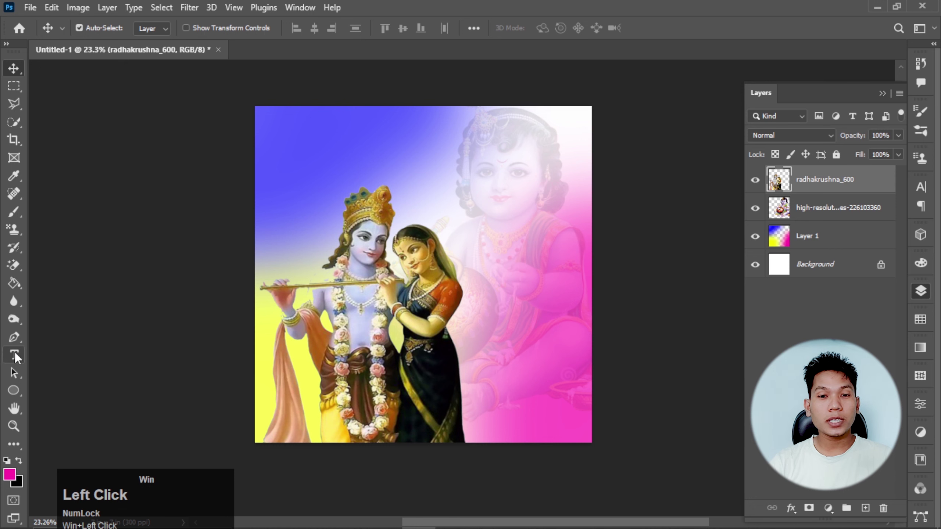
click(297, 153)
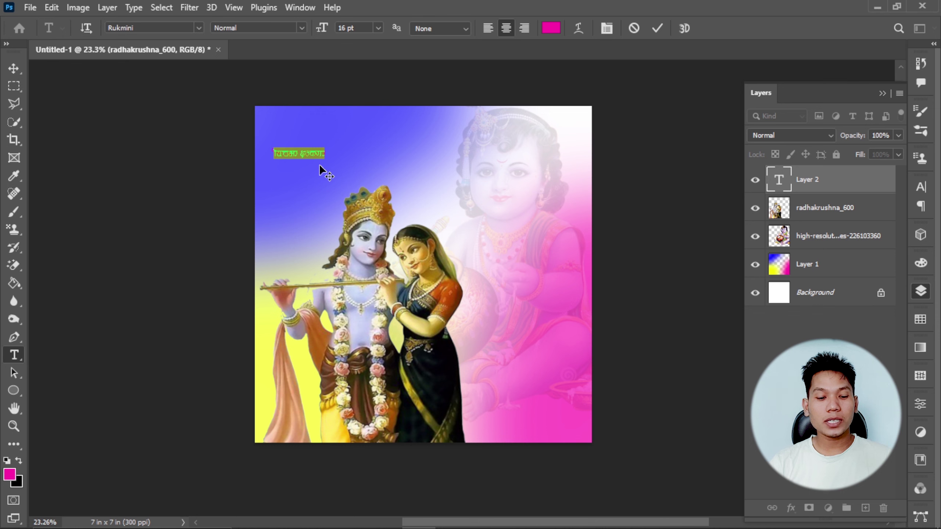
key(ctrl+v)
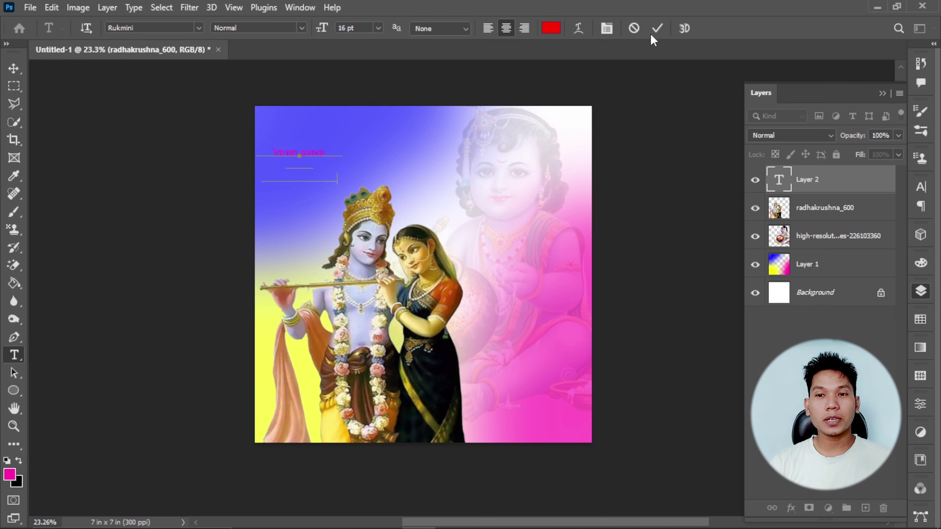
Recolour the whole verse to a slightly darker red with hue 0 and 93% brightness
key(ctrl+a)
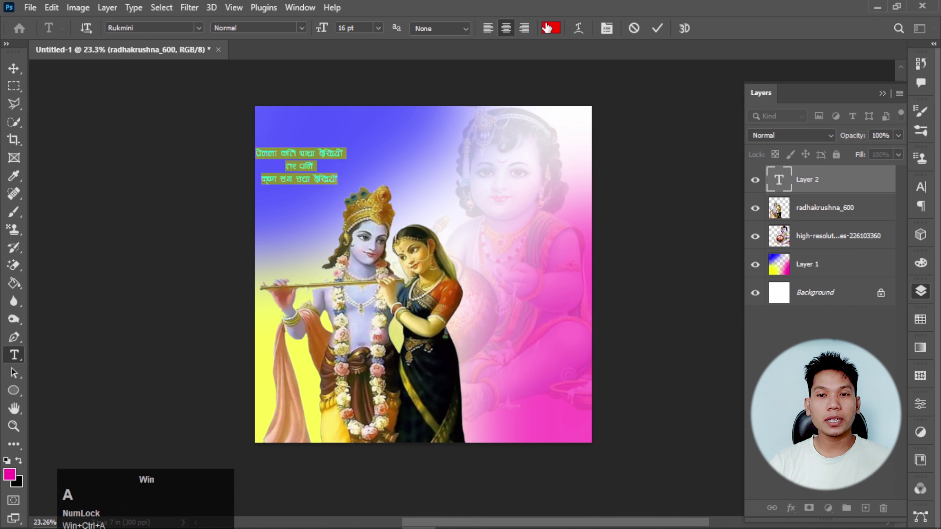
click(546, 28)
drag(719, 389, 723, 213)
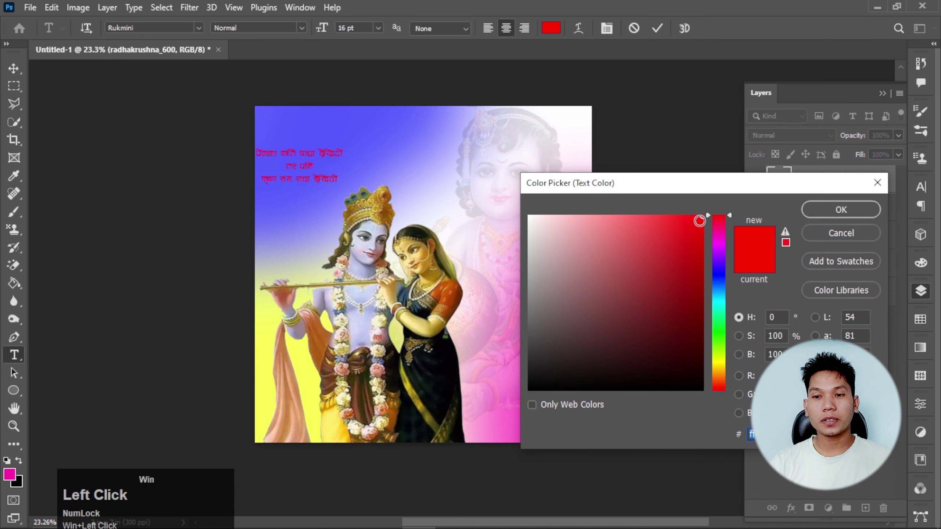
click(700, 230)
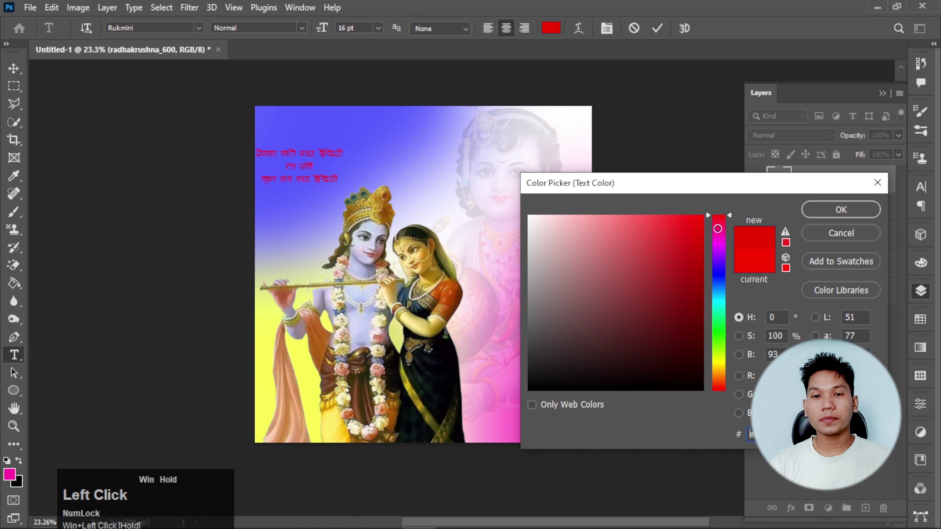
click(829, 208)
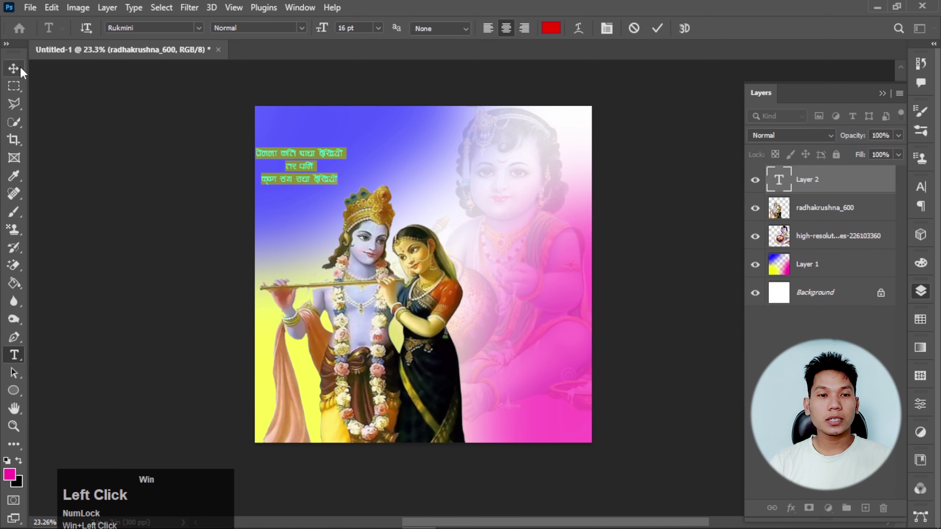
Move the verse above Krishna's crown and scale it to 183.74% within the poster's blue area
click(21, 67)
drag(308, 156, 351, 140)
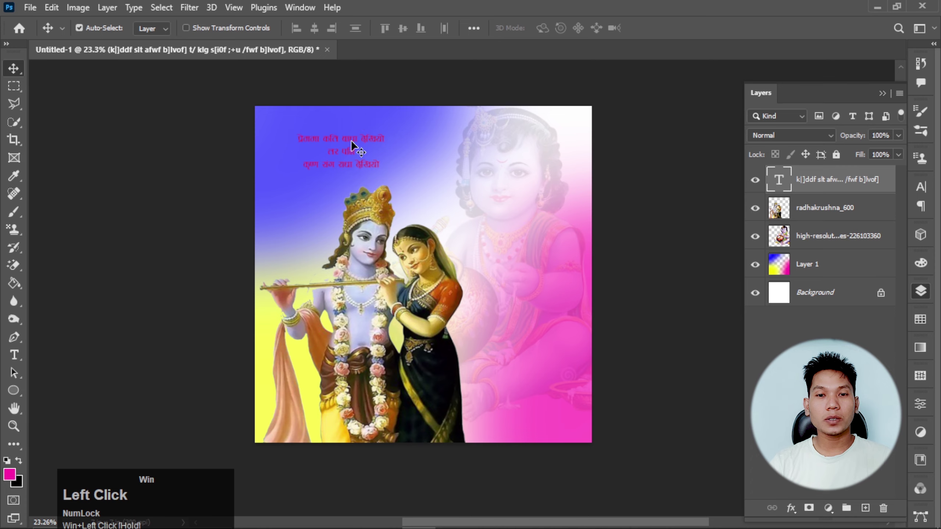
scroll(352, 140, up, 3)
key(ctrl+t)
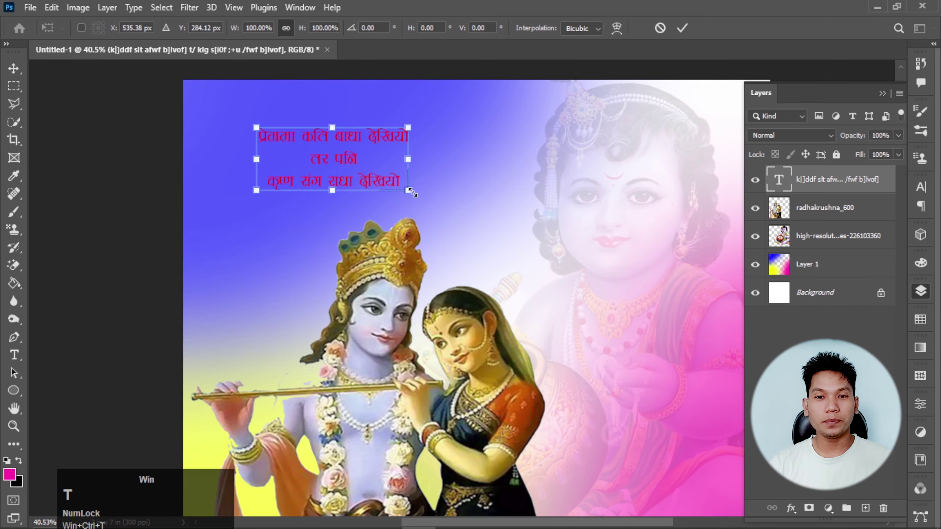
drag(411, 192, 514, 222)
drag(441, 204, 431, 192)
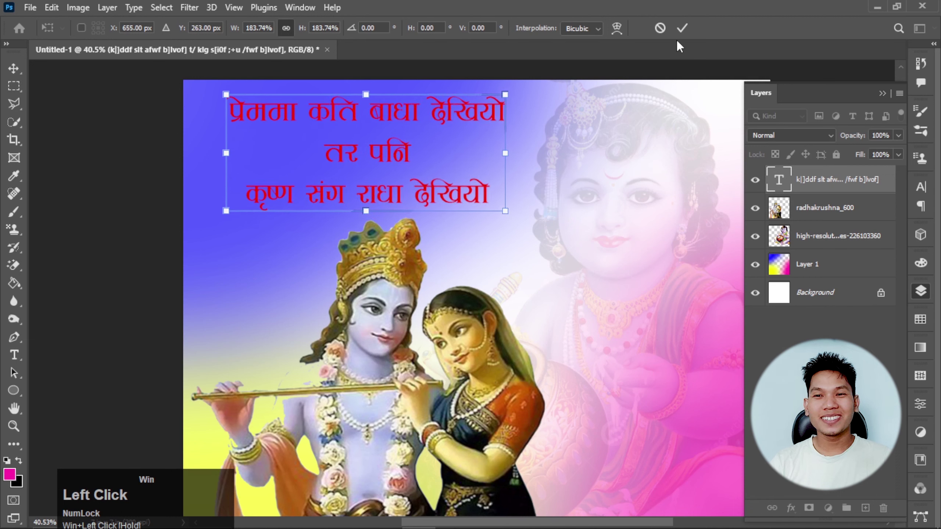
click(681, 28)
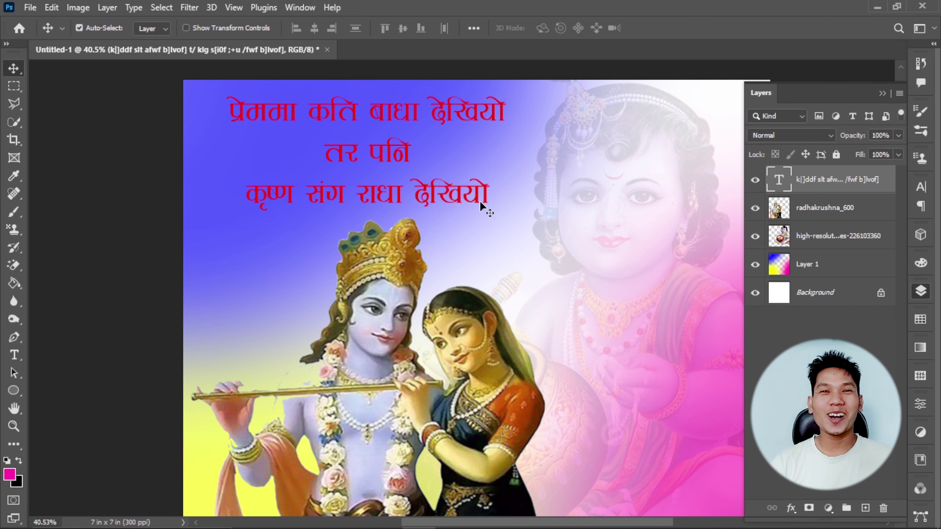
Add an Outer Glow effect to the verse text layer and set the glow colour to white
scroll(369, 200, down, 3)
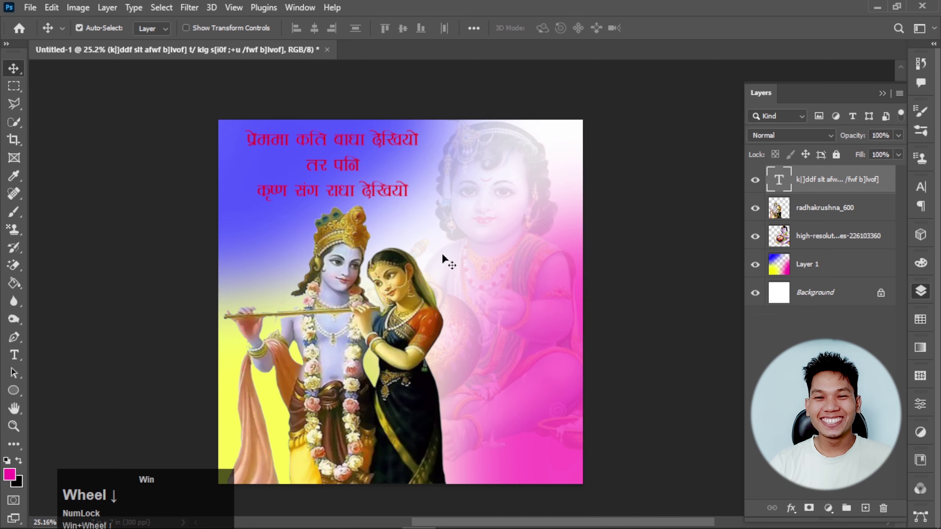
scroll(441, 252, up, 2)
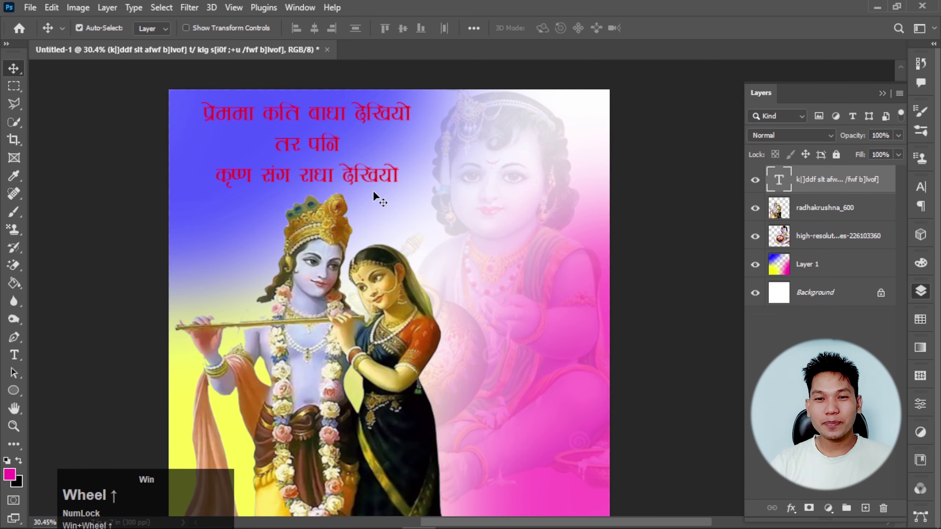
click(369, 173)
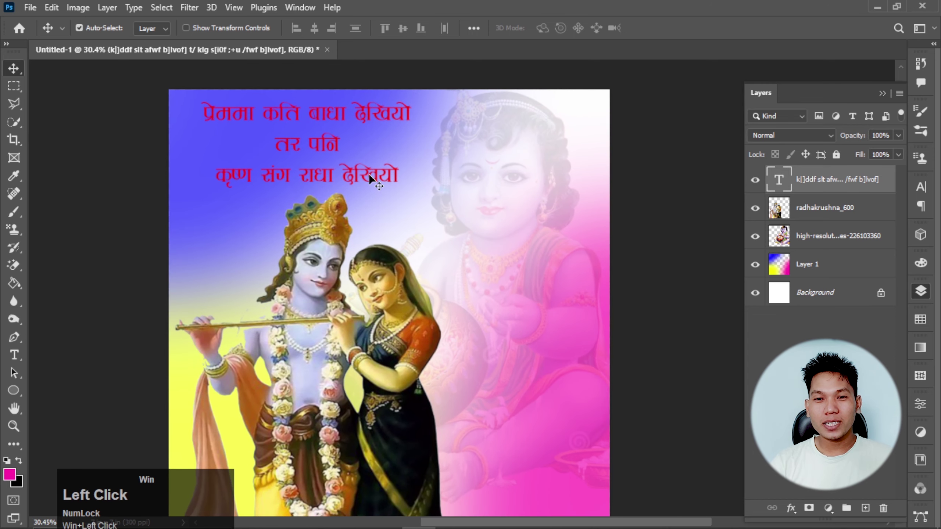
double_click(884, 183)
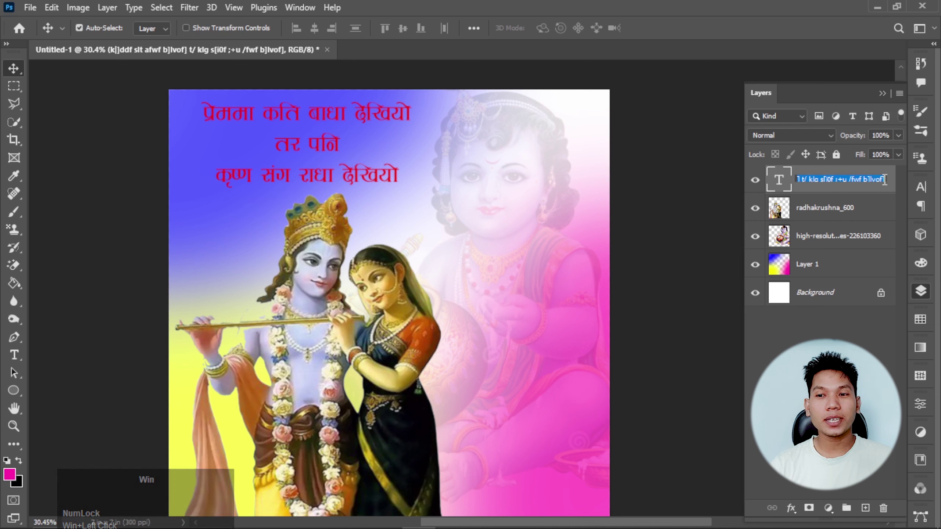
click(890, 185)
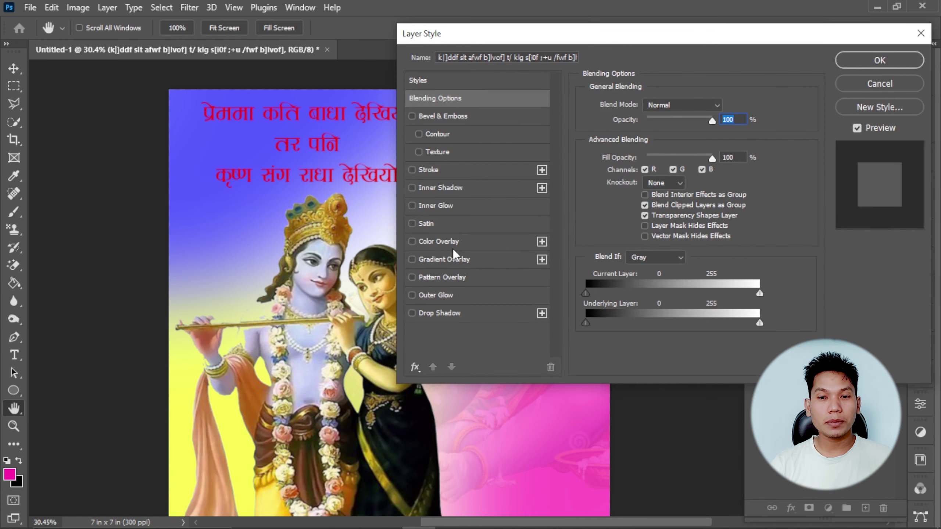
click(432, 296)
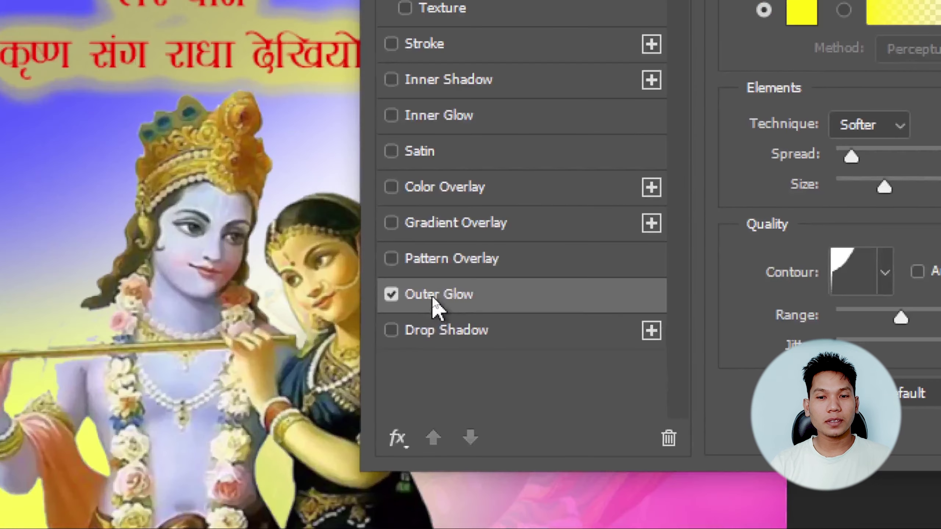
key(super+ctrl+x)
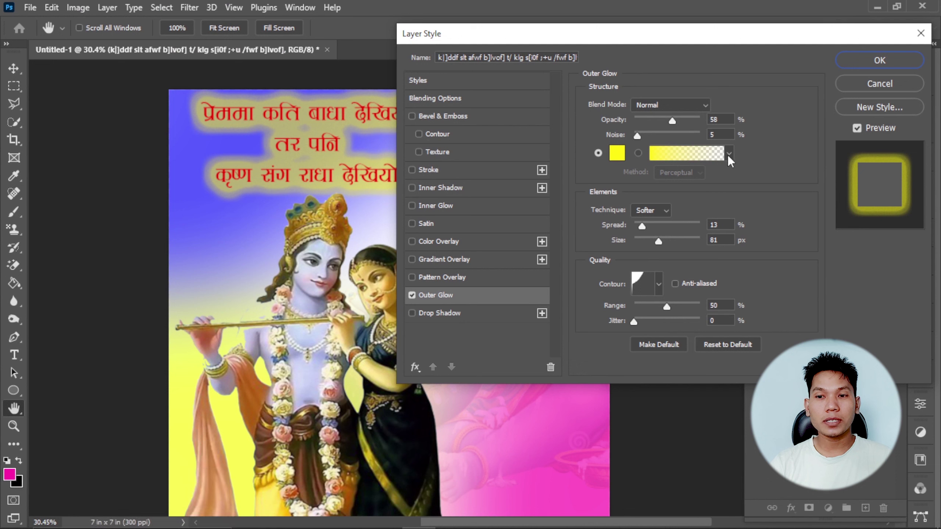
click(617, 157)
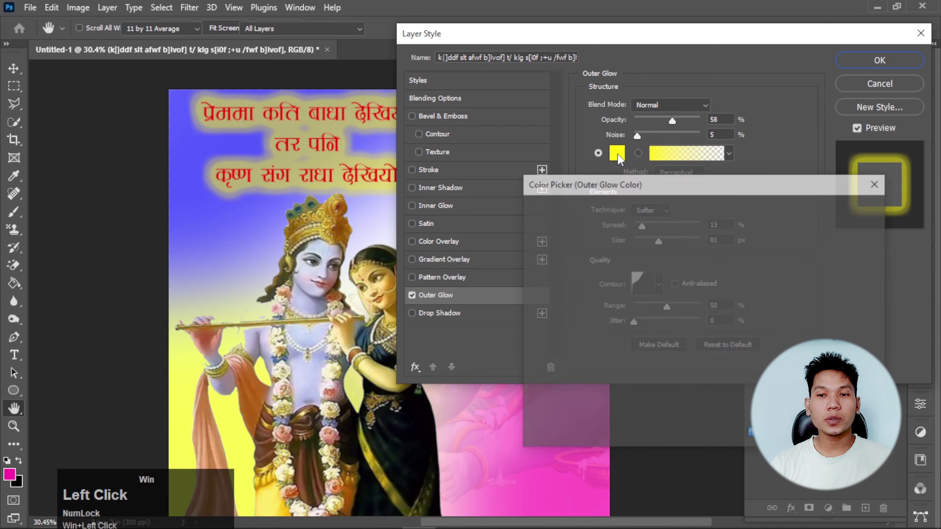
drag(576, 244, 498, 197)
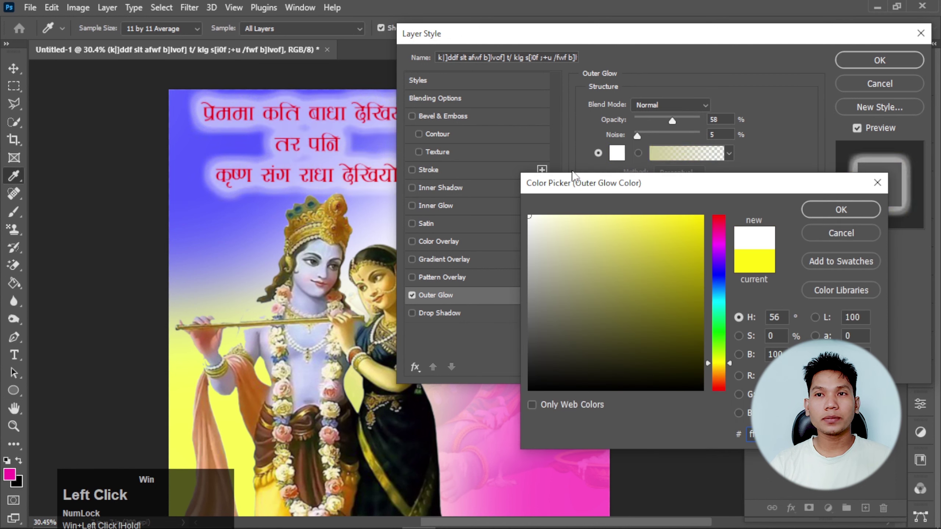
click(826, 210)
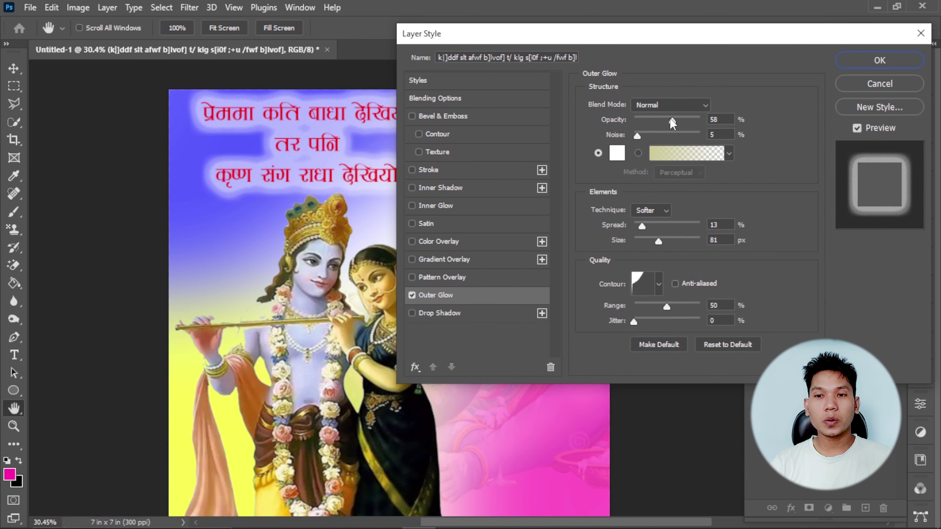
Set the verse's outer glow to 72% opacity, 7% noise, 23% spread, 29 px size and 43% range
drag(673, 122, 700, 120)
drag(647, 140, 697, 135)
drag(749, 117, 740, 118)
drag(690, 132, 702, 133)
drag(716, 305, 712, 304)
drag(709, 239, 692, 221)
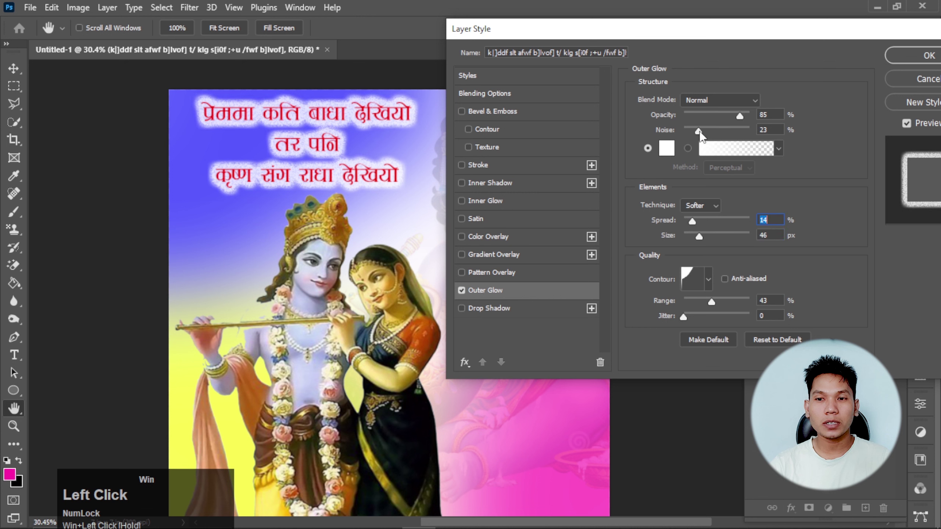
drag(699, 131, 690, 138)
mouse_move(700, 238)
mouse_down()
mouse_move(700, 224)
mouse_move(716, 225)
mouse_move(698, 222)
mouse_up()
drag(739, 116, 733, 121)
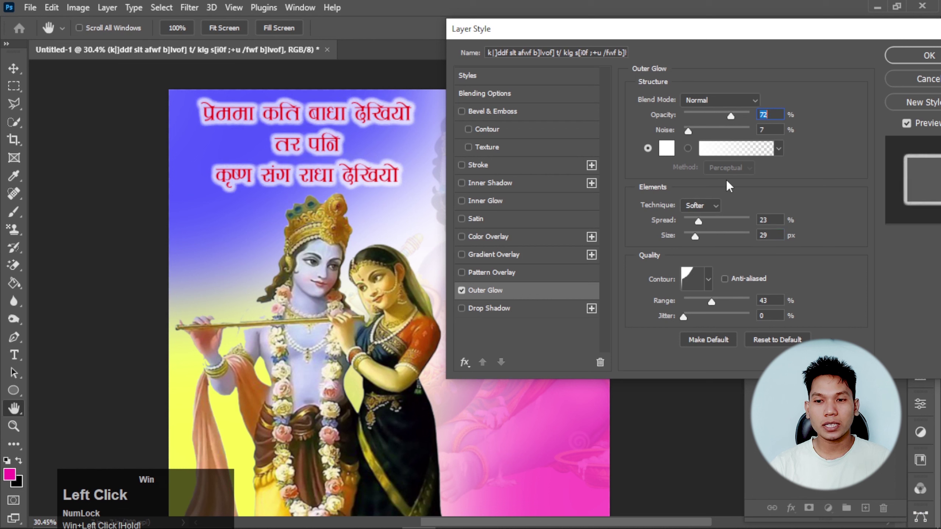
Give the glow a straight diagonal contour, 9% range and 3% jitter, with 80% opacity, 33% noise and 52% spread
mouse_move(685, 321)
mouse_down()
mouse_move(708, 302)
mouse_move(690, 306)
mouse_up()
click(708, 282)
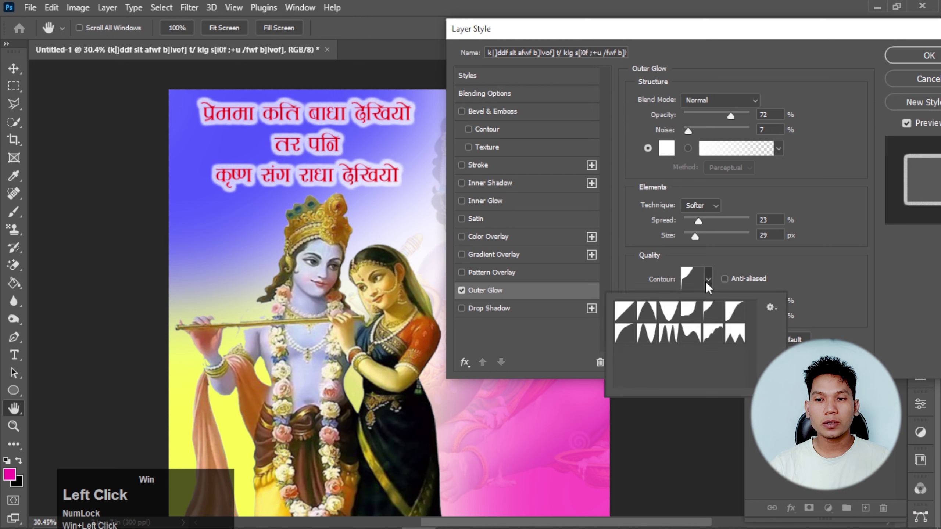
click(633, 315)
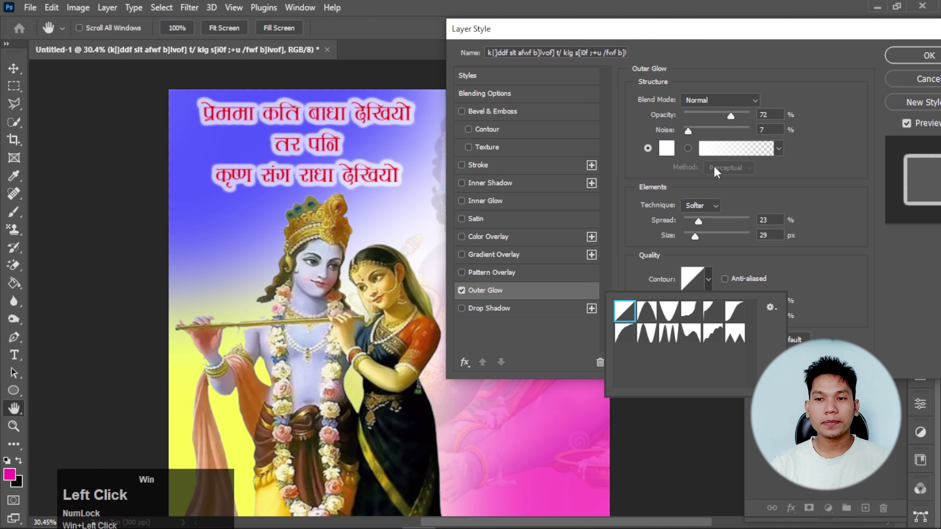
click(730, 122)
drag(729, 122, 705, 131)
mouse_move(701, 222)
mouse_down()
mouse_move(735, 223)
mouse_move(717, 221)
mouse_up()
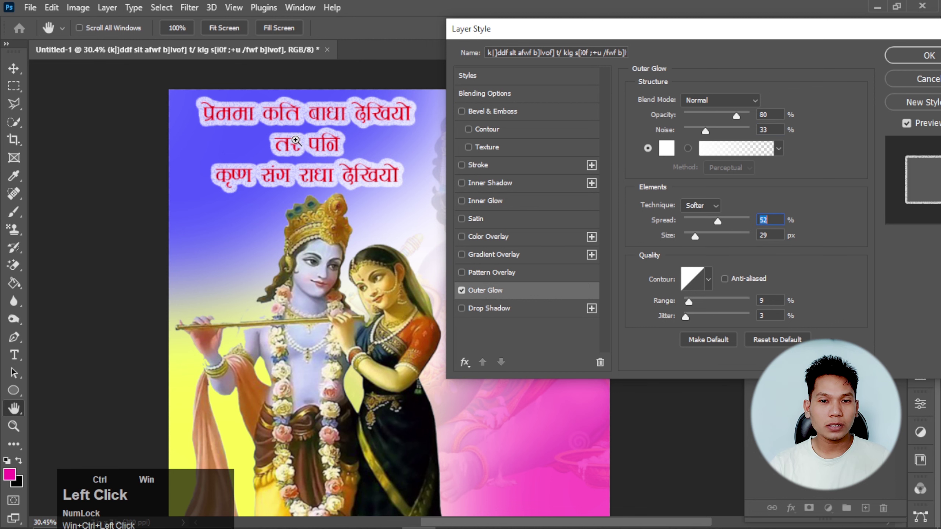
Refine the glow to 91% opacity, 7% spread, 24% range and 60% jitter, and apply it to the verse
key(ctrl+space)
ctrl+click(295, 140)
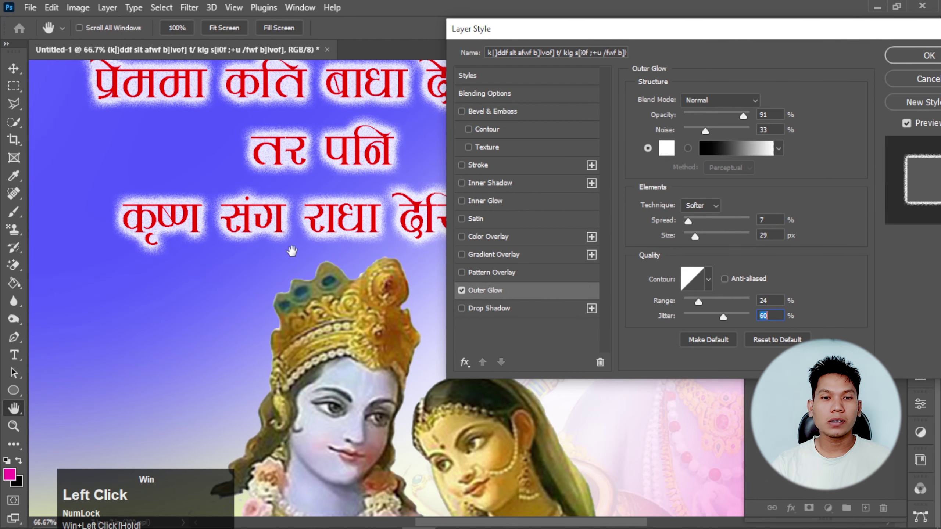
scroll(193, 222, down, 2)
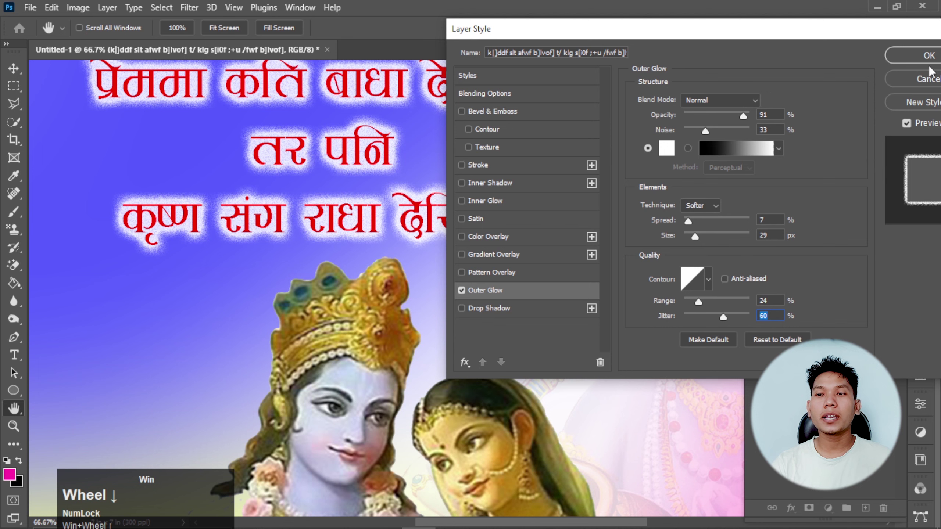
click(920, 59)
scroll(299, 207, down, 3)
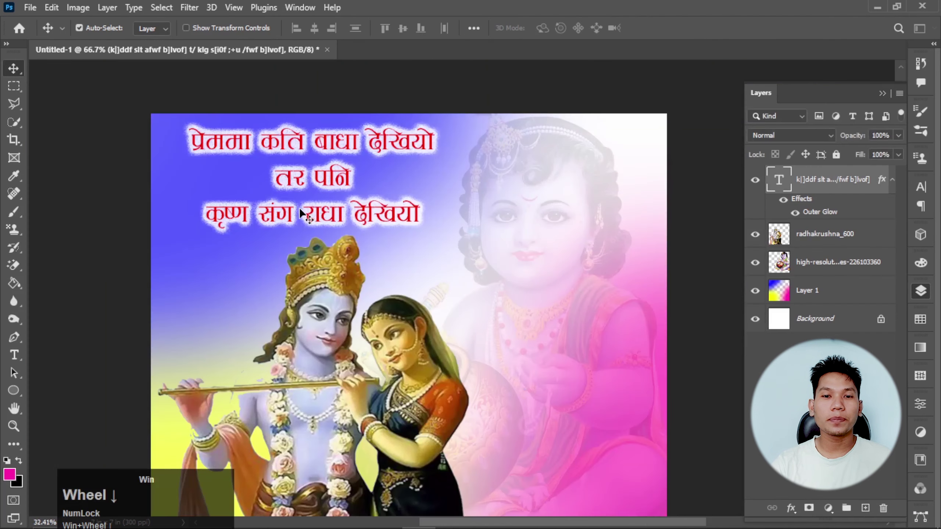
scroll(299, 208, down, 2)
scroll(383, 253, up, 2)
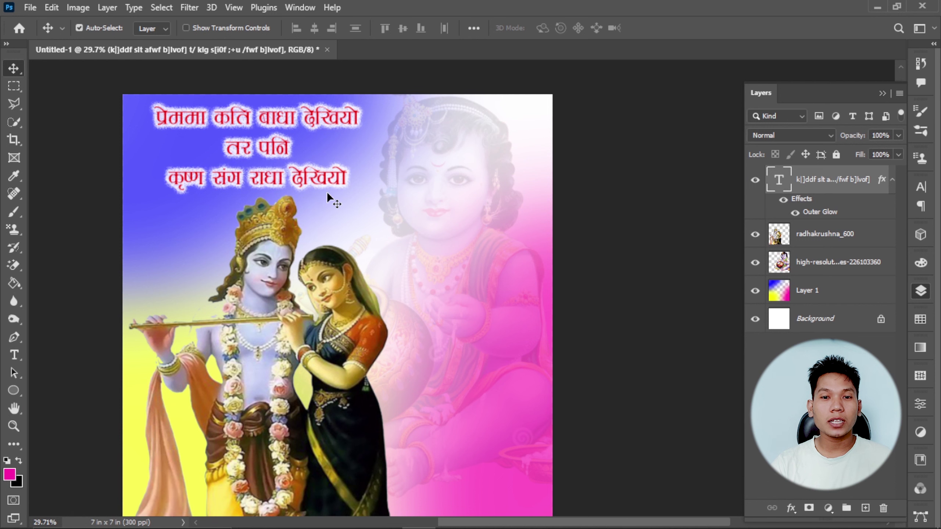
Shift the verse text slightly to the right above the Radha Krishna cutout
scroll(245, 119, up, 1)
drag(275, 156, 281, 157)
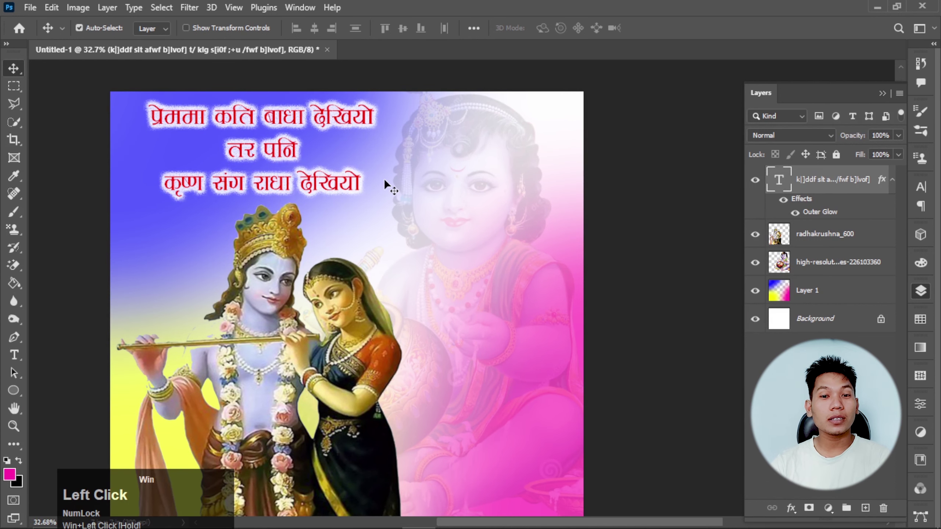
scroll(383, 178, down, 2)
scroll(388, 188, up, 1)
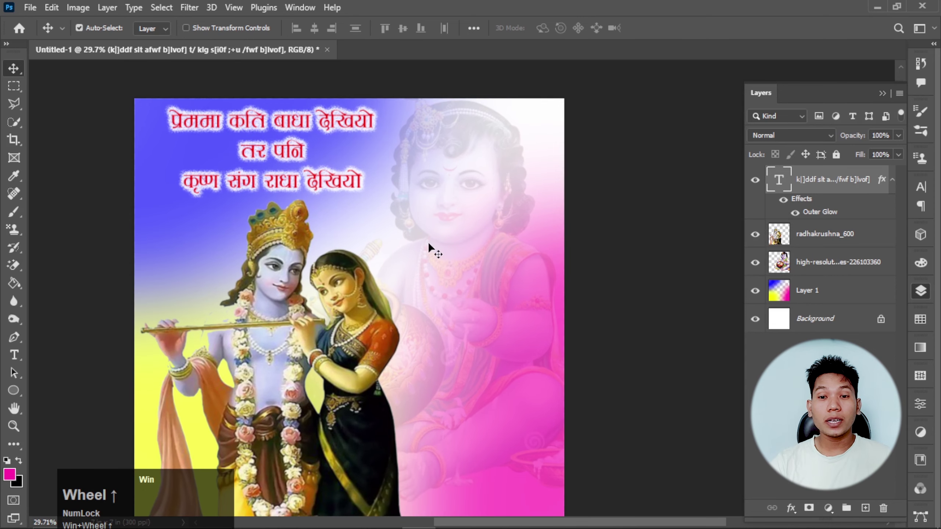
scroll(466, 297, down, 1)
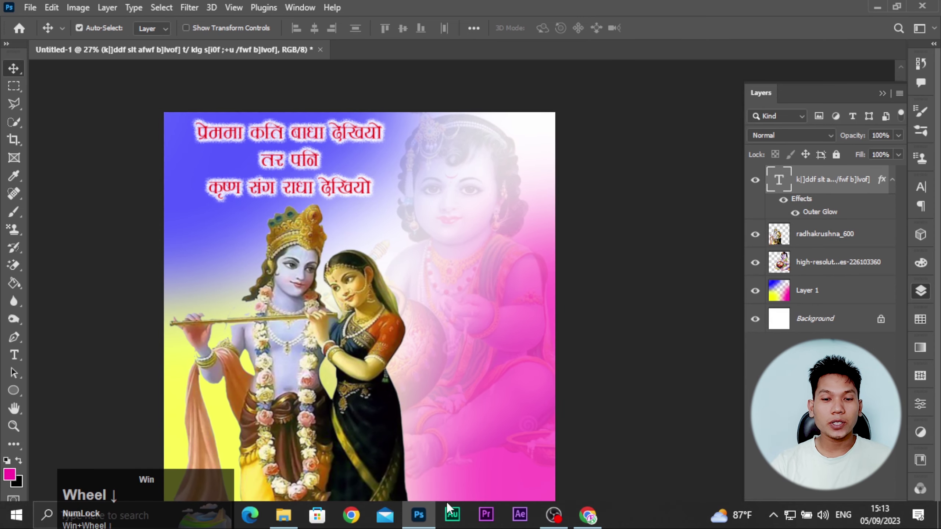
Place the WhatsApp Image 7.39.19 AM title and the Pngtree calligraphy from the Krishna Janmastami folder, scaled to about 38% and 65%
click(283, 515)
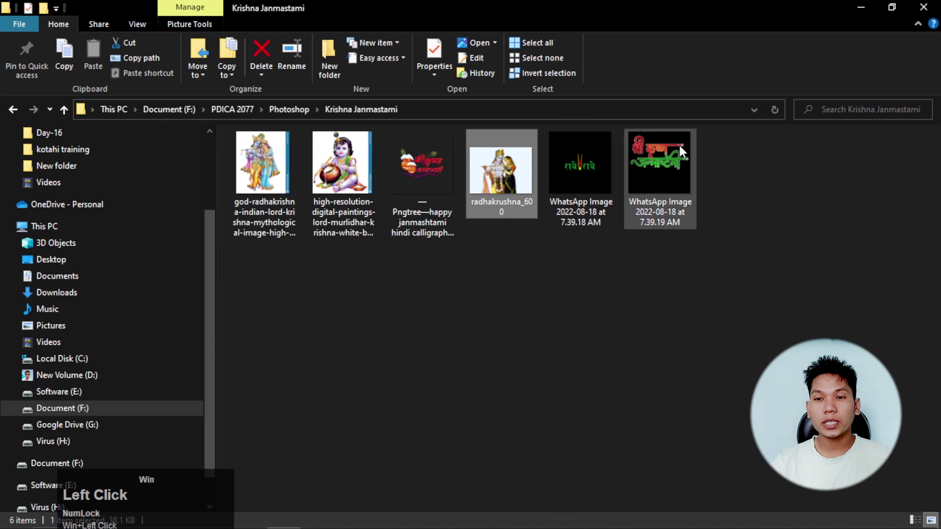
click(651, 157)
ctrl+click(422, 172)
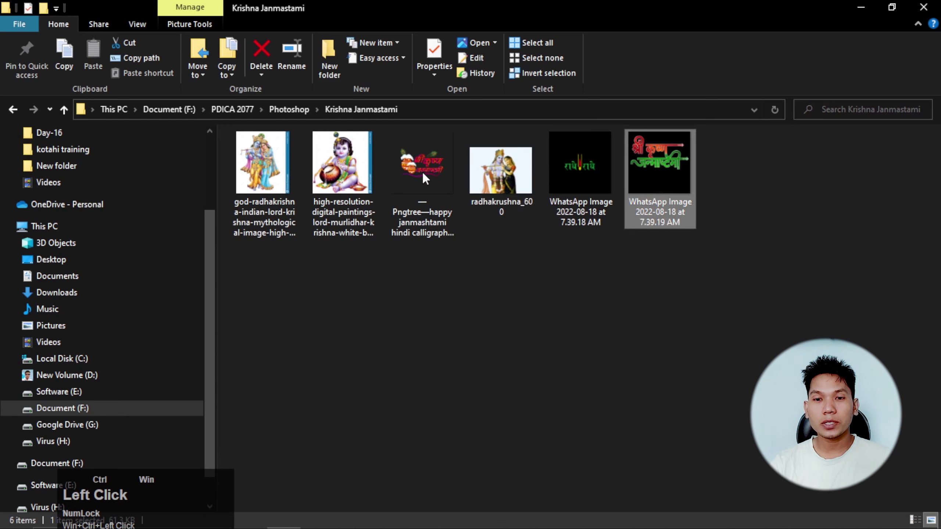
drag(662, 182, 375, 229)
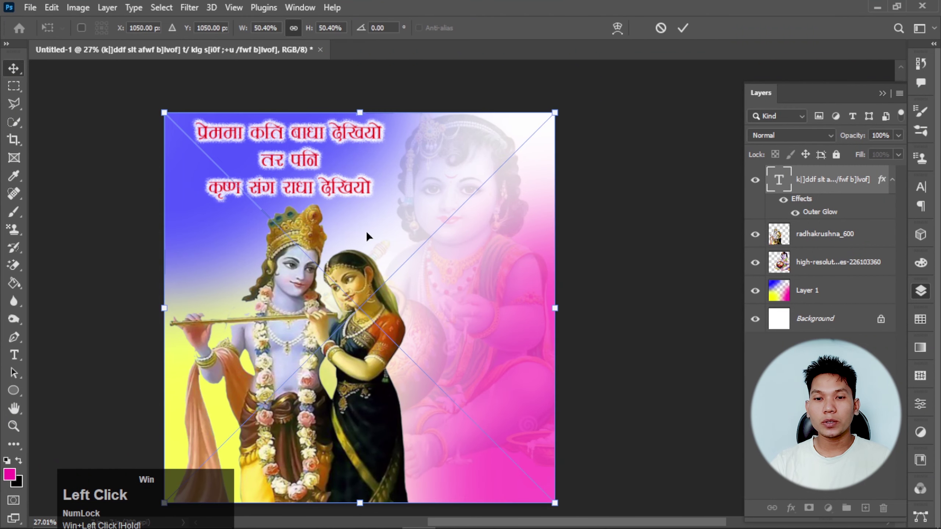
drag(535, 132, 435, 230)
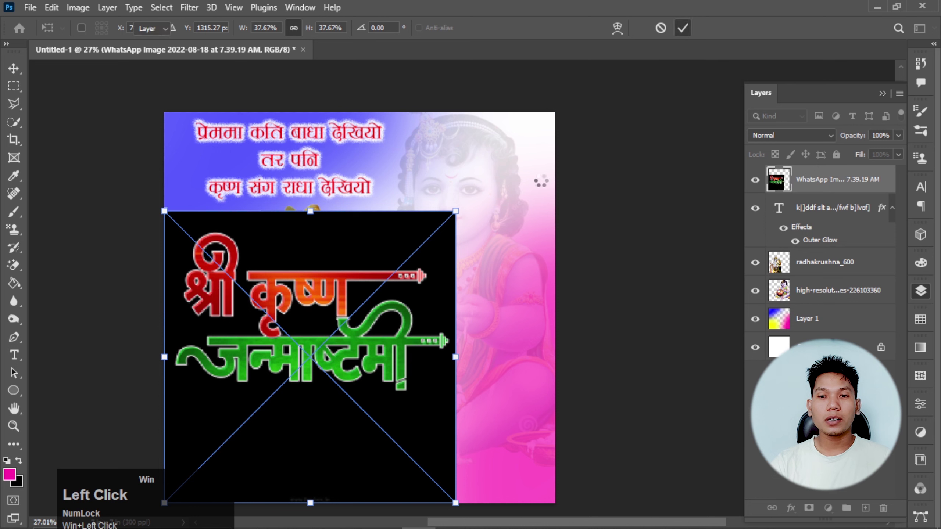
drag(550, 110, 466, 200)
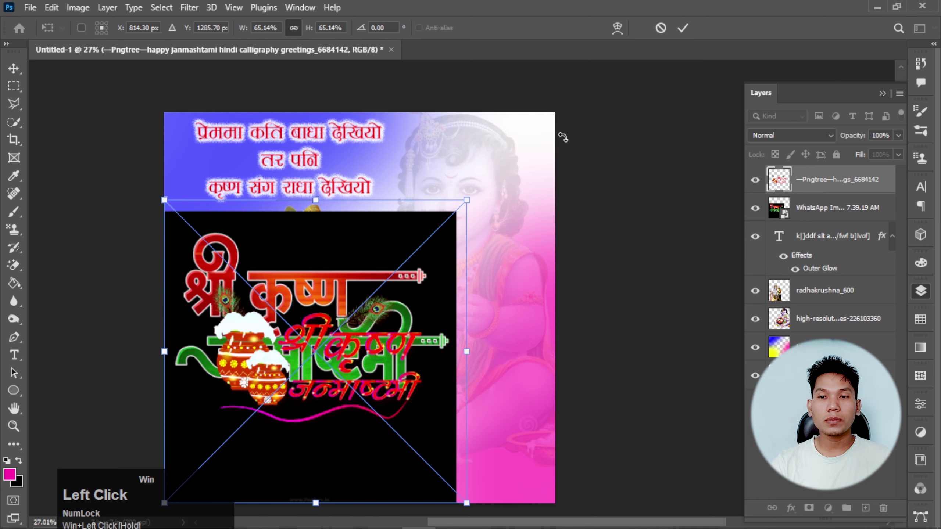
click(683, 28)
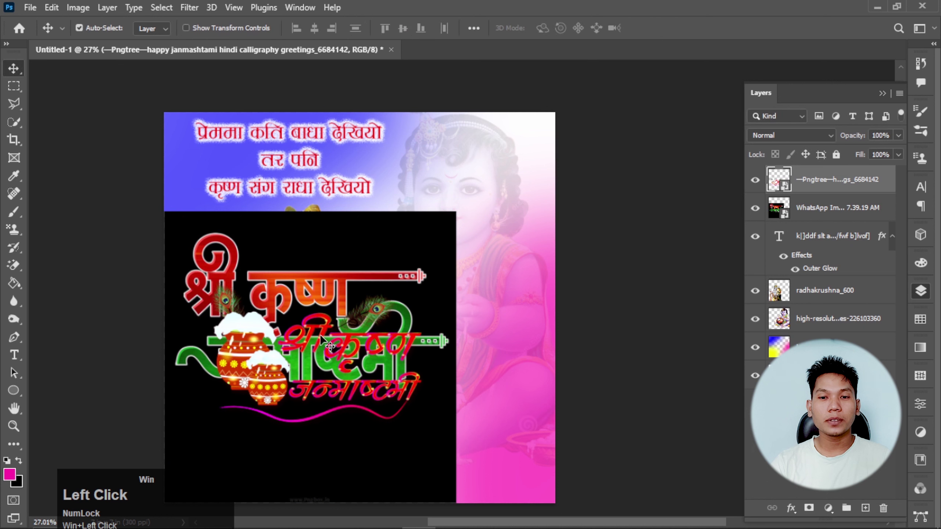
Compare the two titles by moving the Pngtree calligraphy over child Krishna, and delete it in favour of the red and green title
drag(320, 334, 476, 213)
click(755, 211)
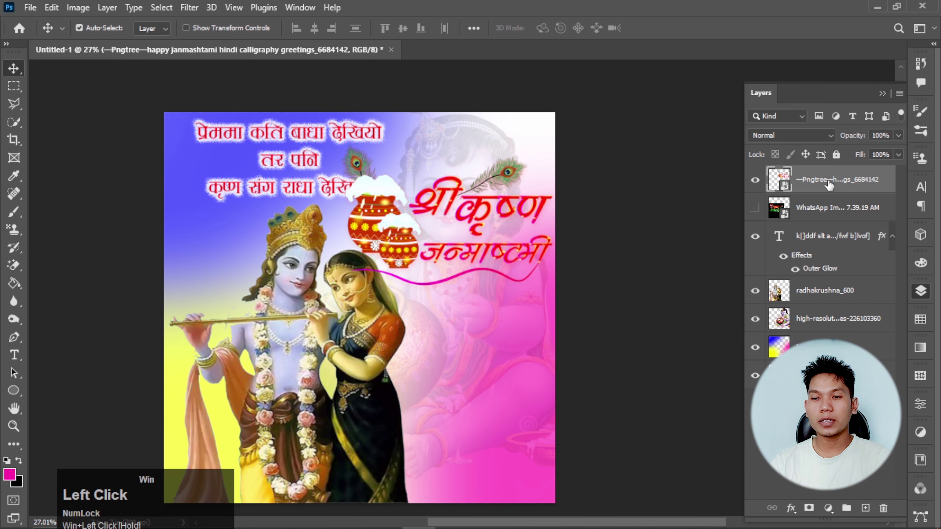
key(Delete)
click(754, 180)
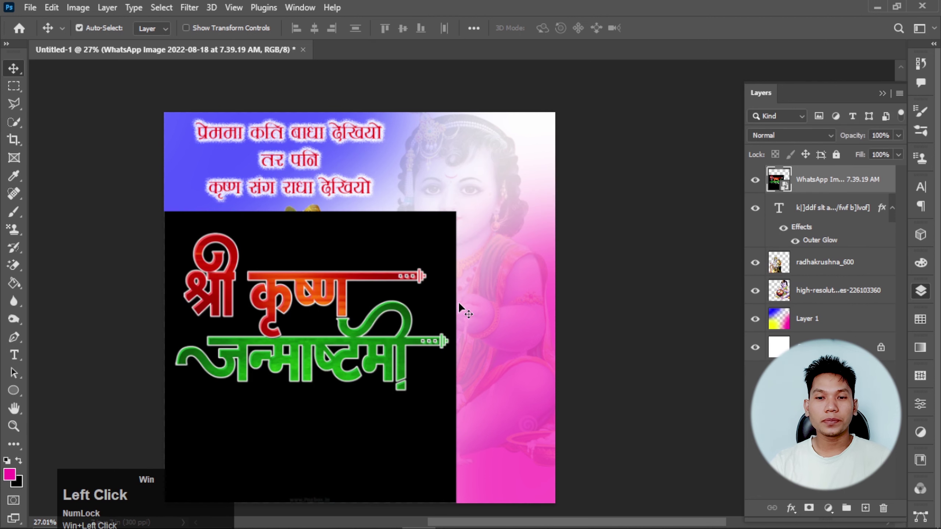
Move the red and green title image up towards the poster's middle, and rasterize its layer ready for the Magic Eraser
drag(336, 310, 413, 256)
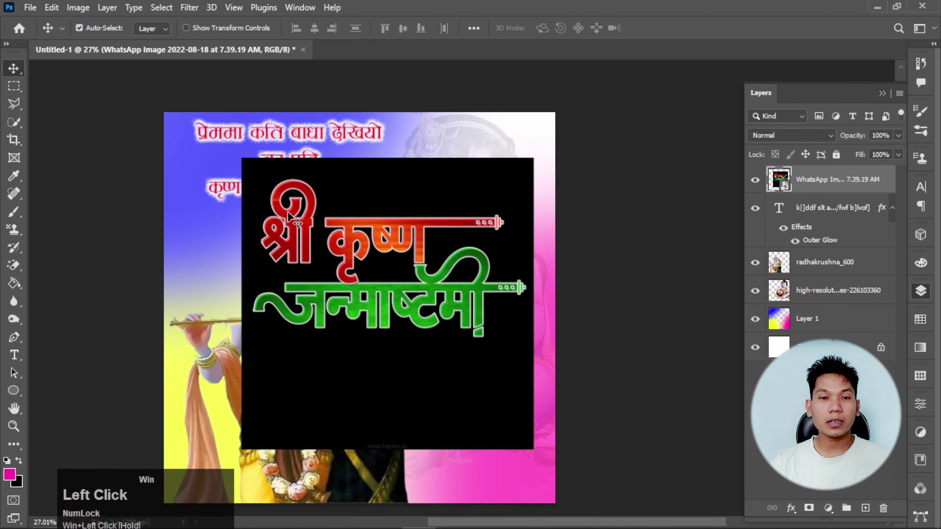
right_click(812, 177)
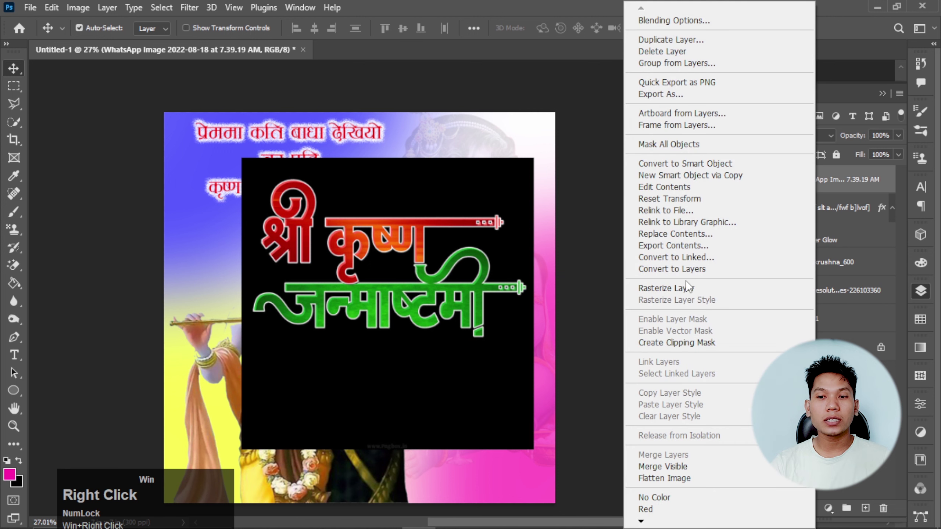
click(663, 285)
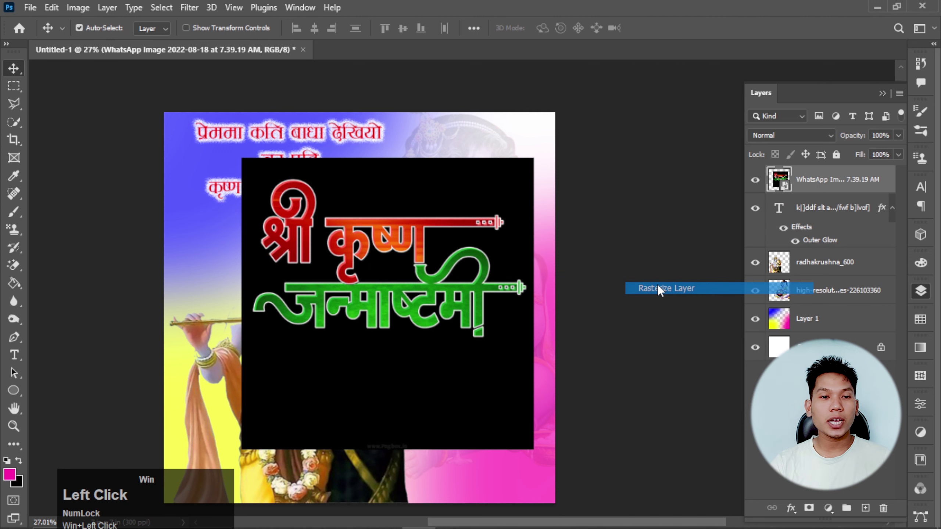
right_click(15, 269)
click(92, 291)
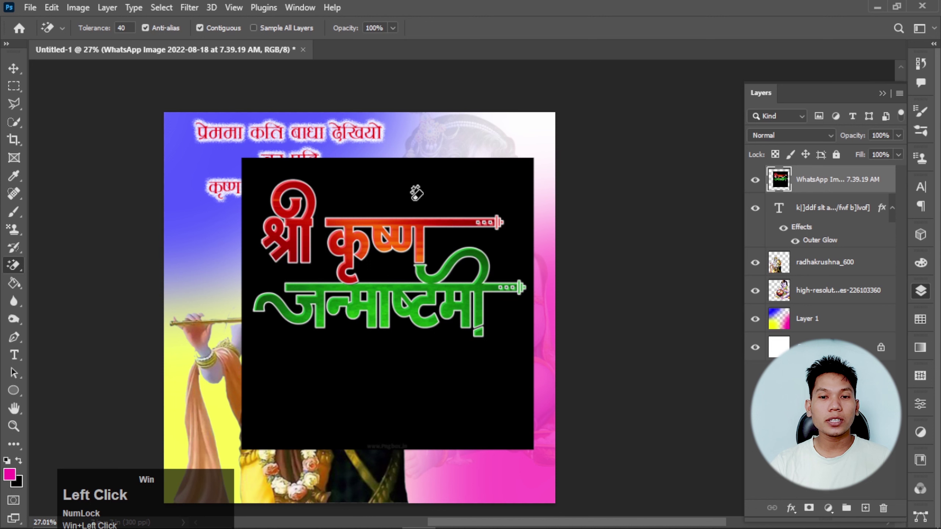
Try to erase the title's black background with the Magic Eraser limited to contiguous pixels, and undo the erasure
click(411, 202)
key(Delete)
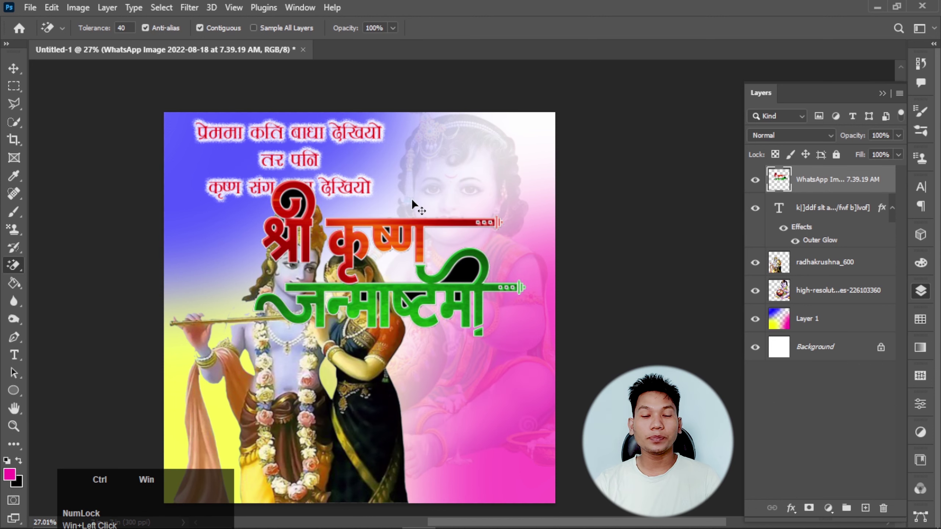
key(ctrl+z)
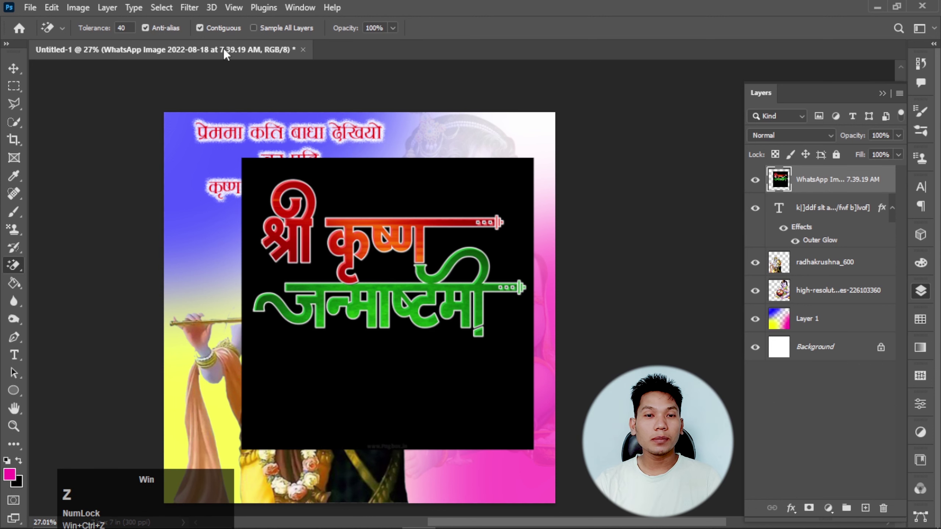
Erase all the black in the title image with the Magic Eraser, with Contiguous turned off
click(219, 29)
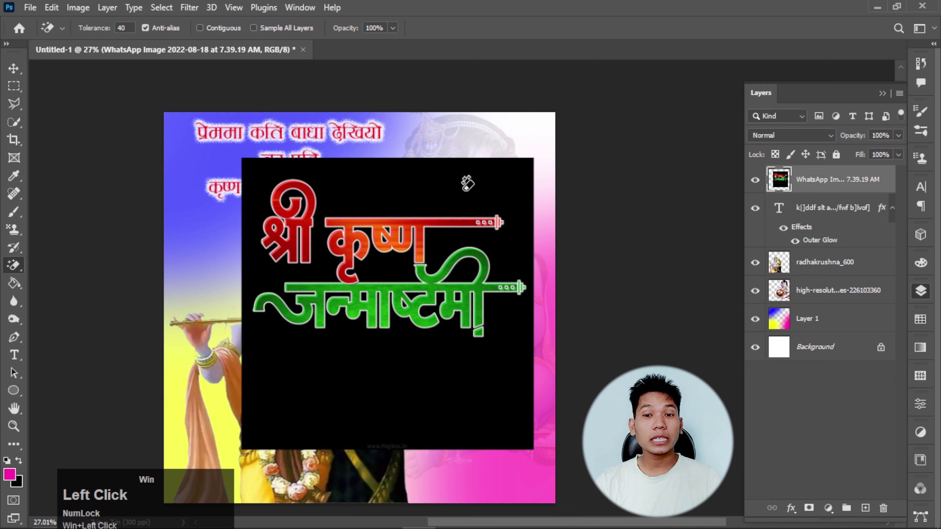
key(Delete)
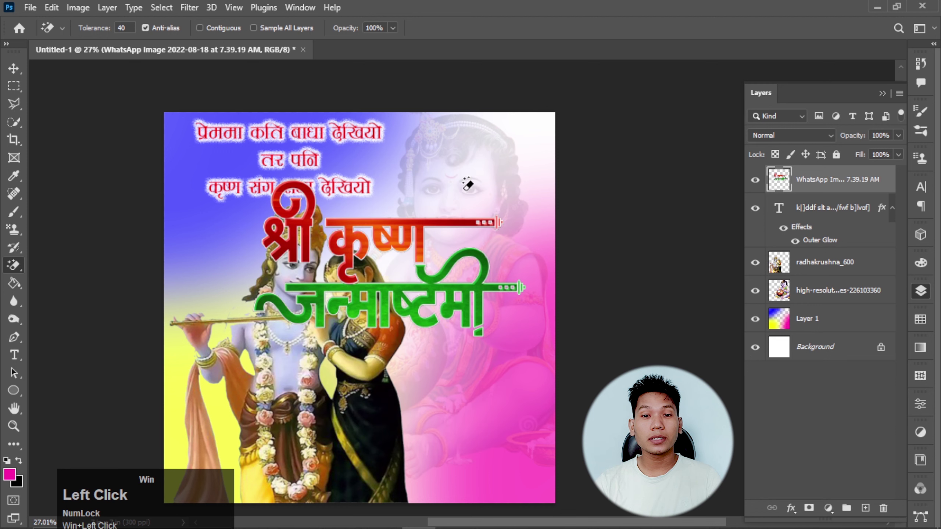
Scale down the Shri Krishna Janmashtami title and position it to the right of Radha, just below child Krishna's face
click(14, 69)
drag(354, 249, 413, 239)
key(ctrl+z)
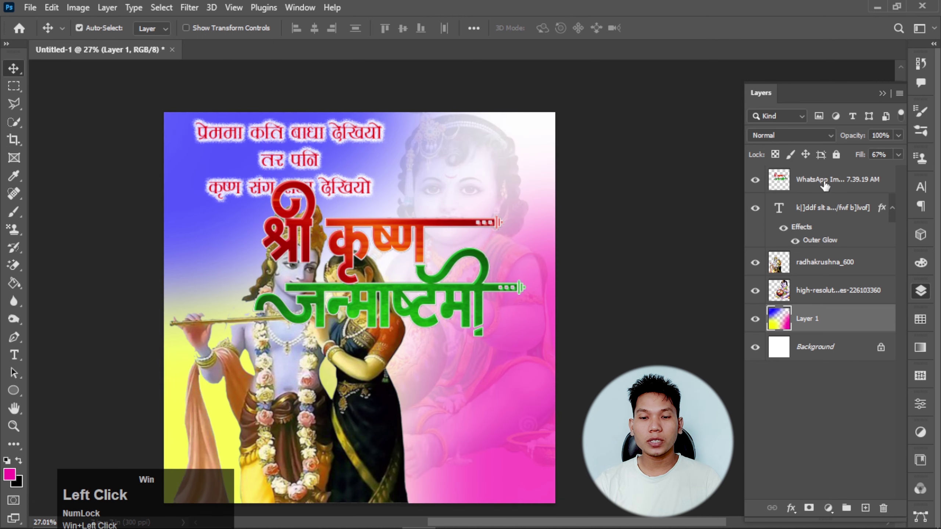
click(825, 183)
key(ctrl+t)
drag(524, 342, 539, 298)
drag(455, 277, 458, 276)
key(Return)
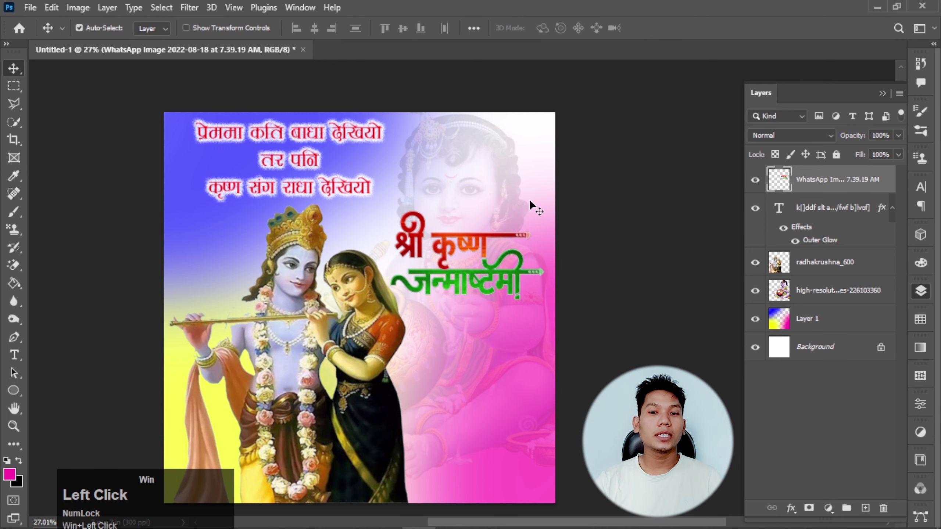
Nudge the faded child Krishna layer upward so the face sits higher above the title
click(467, 210)
key(Up)
key(Up)
key(Up)
key(Up)
key(Up)
key(Up)
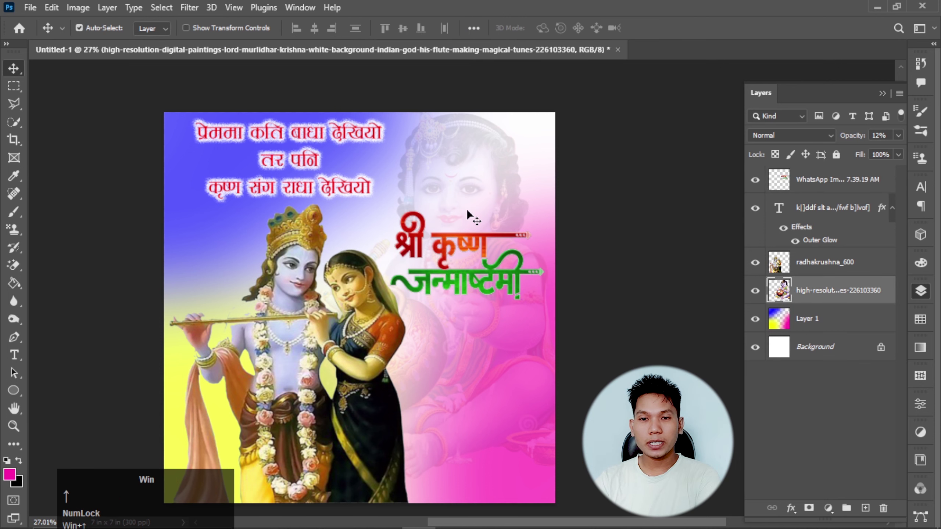
key(Up)
key(Up)
key(Up)
key(Up)
key(Up)
key(Up)
key(Up)
key(Up)
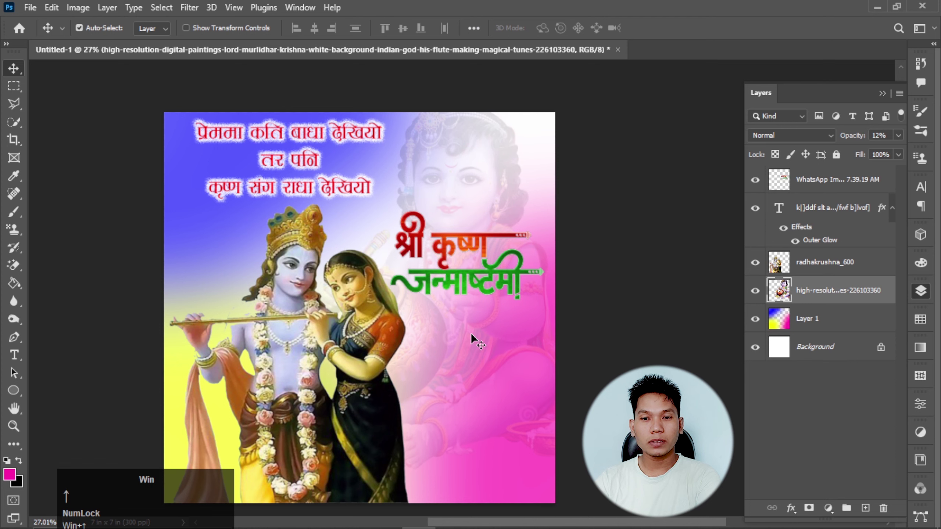
scroll(436, 310, down, 2)
scroll(385, 264, up, 2)
scroll(462, 354, down, 3)
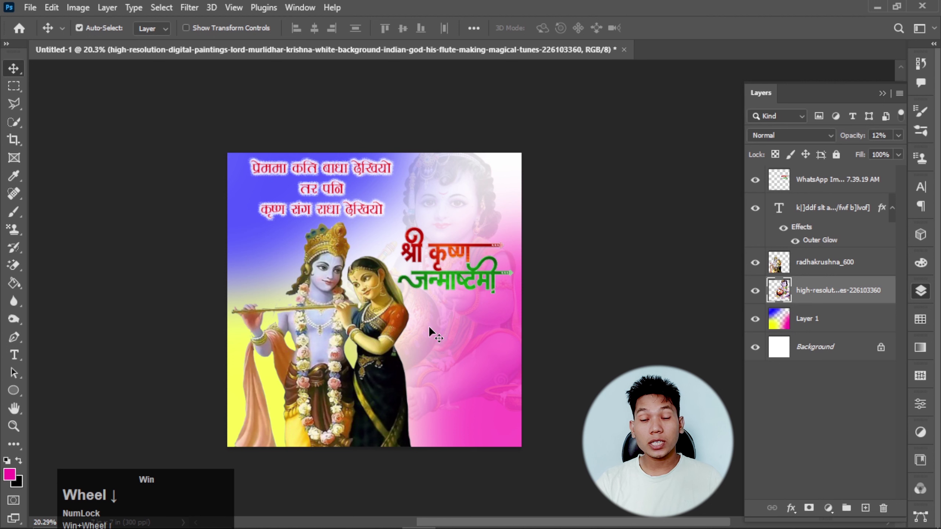
scroll(457, 356, up, 3)
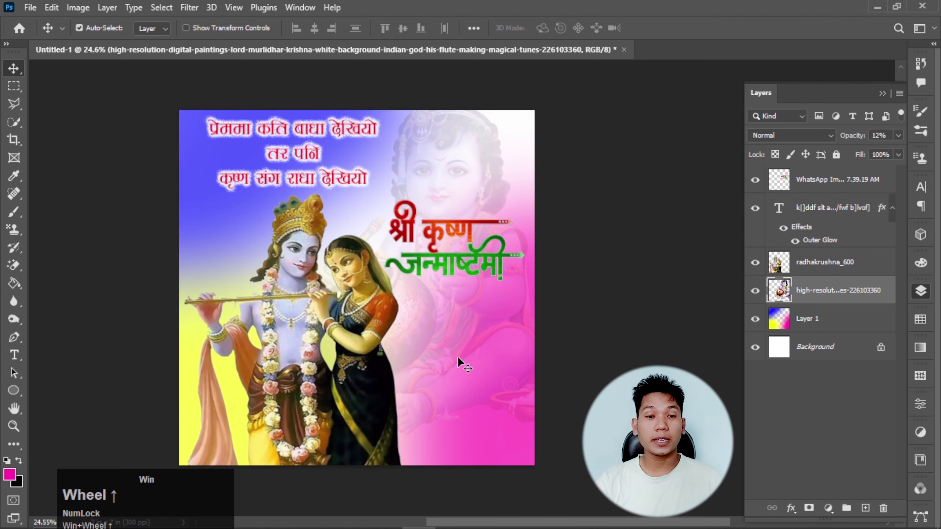
Add the text sf] (को) in red 16 pt Rukmini below the title, on a layer above the title image
click(14, 355)
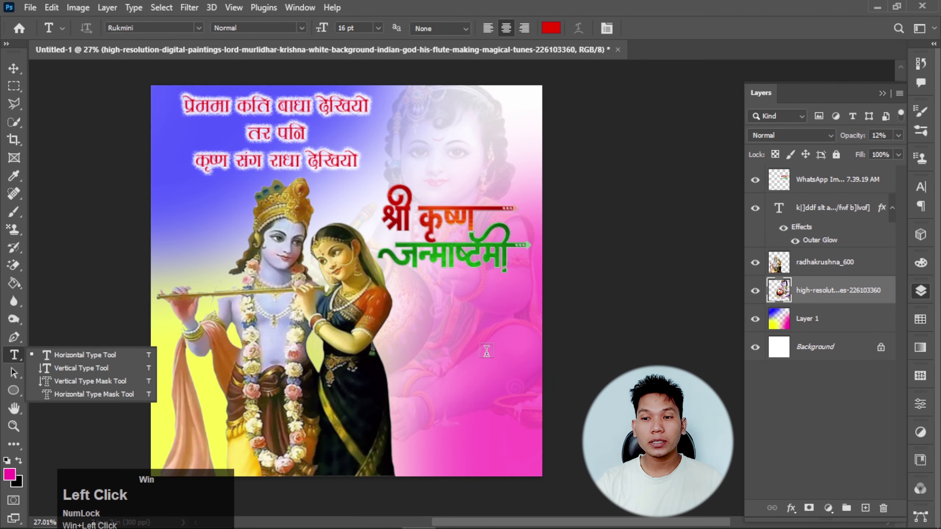
click(811, 181)
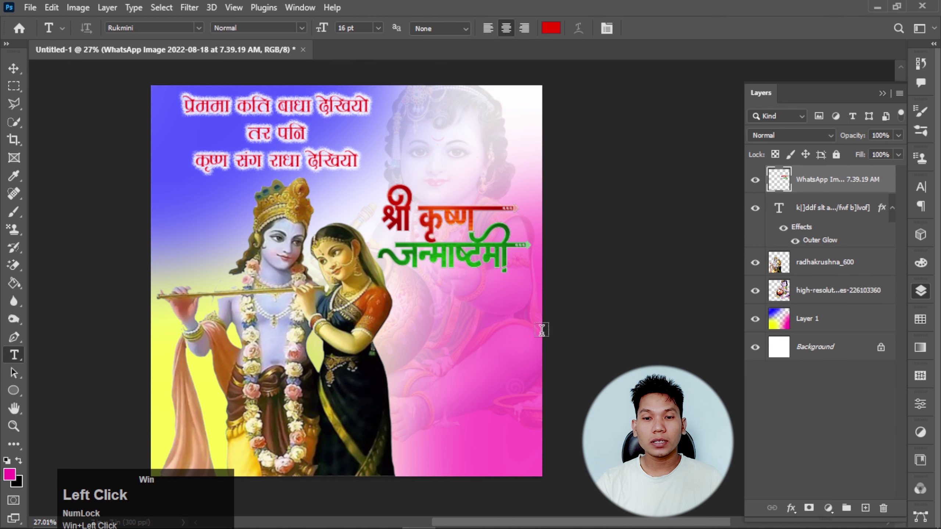
click(419, 345)
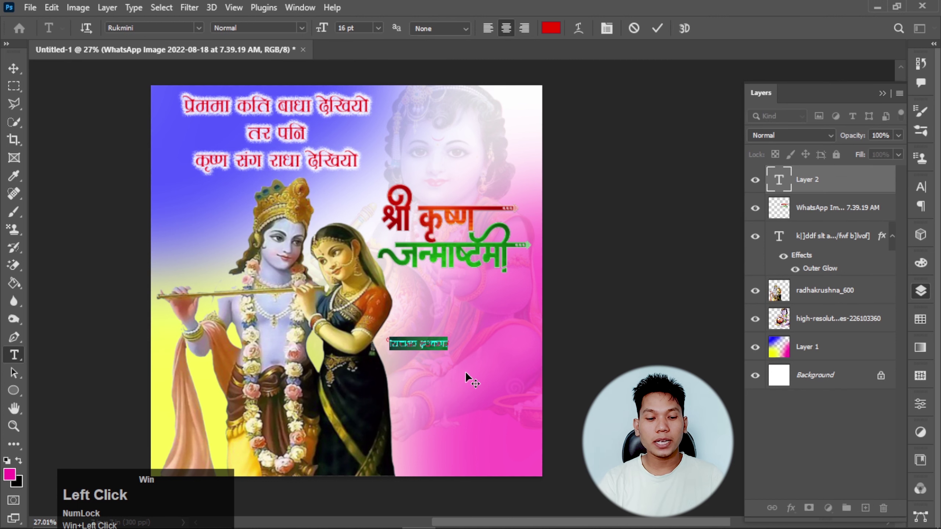
text(])
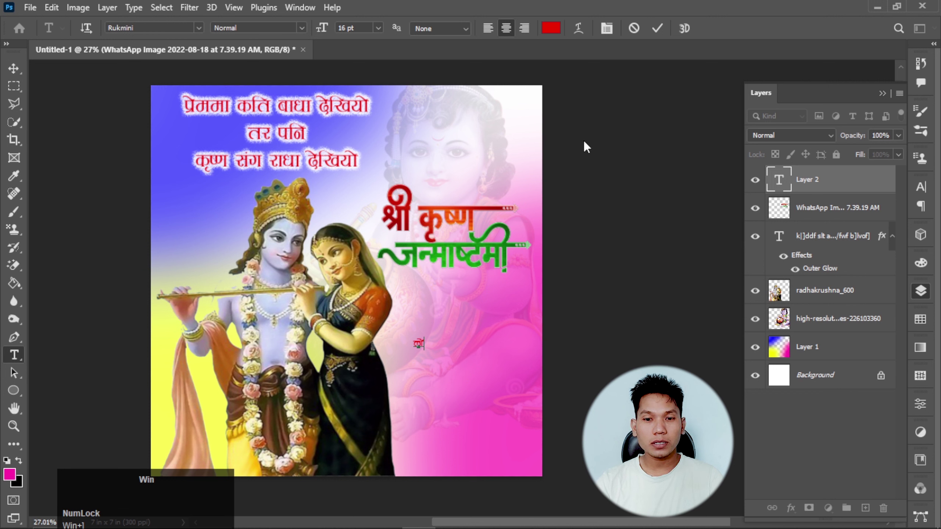
key(ctrl)
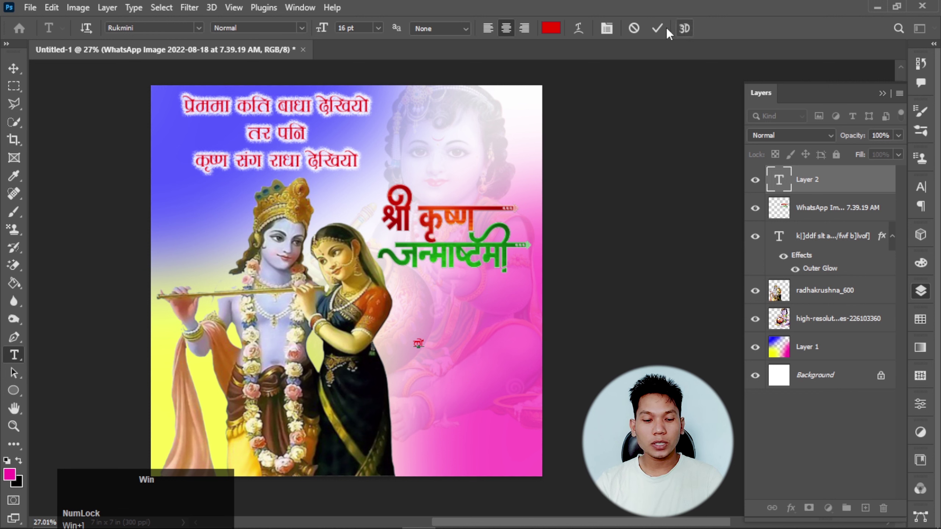
Enlarge the word को to about 95.5 pt and position it centrally beneath the title
key(ctrl+t)
drag(423, 354, 482, 378)
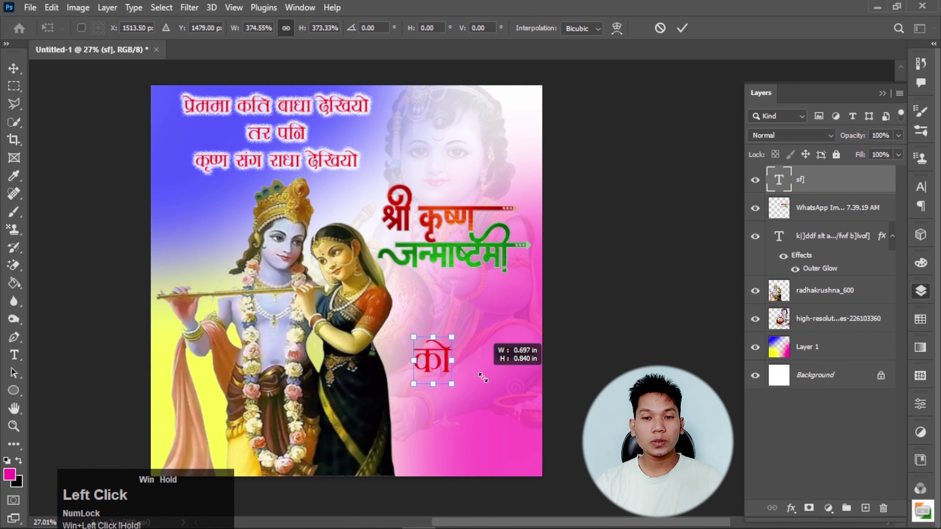
drag(452, 337, 474, 340)
scroll(474, 339, up, 2)
drag(485, 375, 489, 331)
click(684, 31)
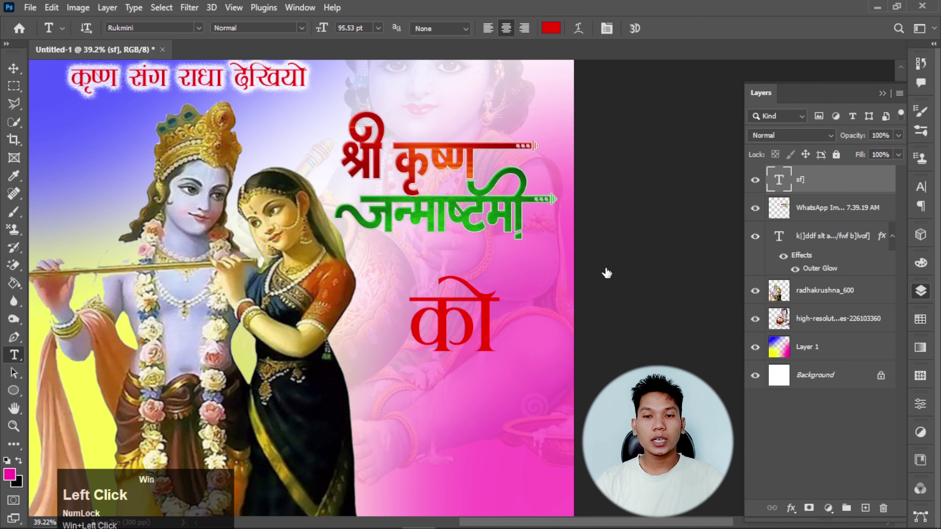
Add a white 4 px inside stroke to the को text layer
double_click(863, 179)
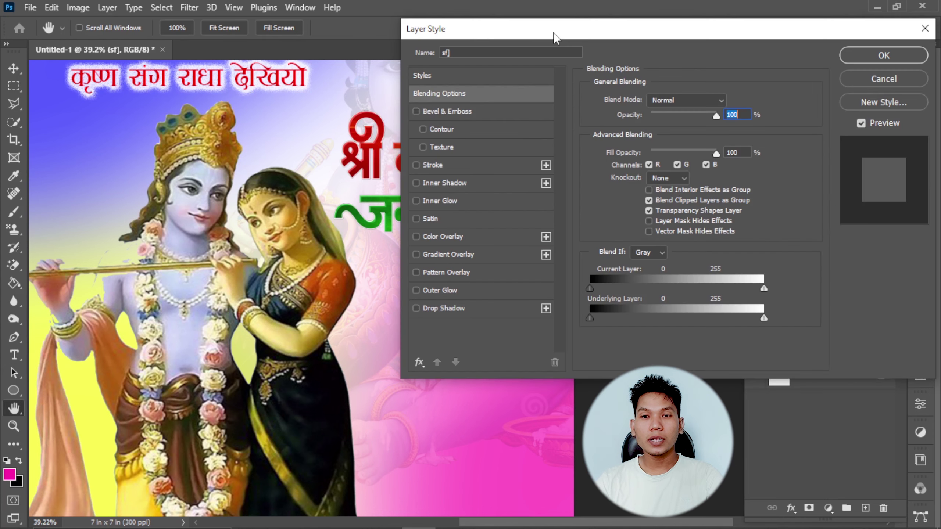
drag(563, 32, 651, 34)
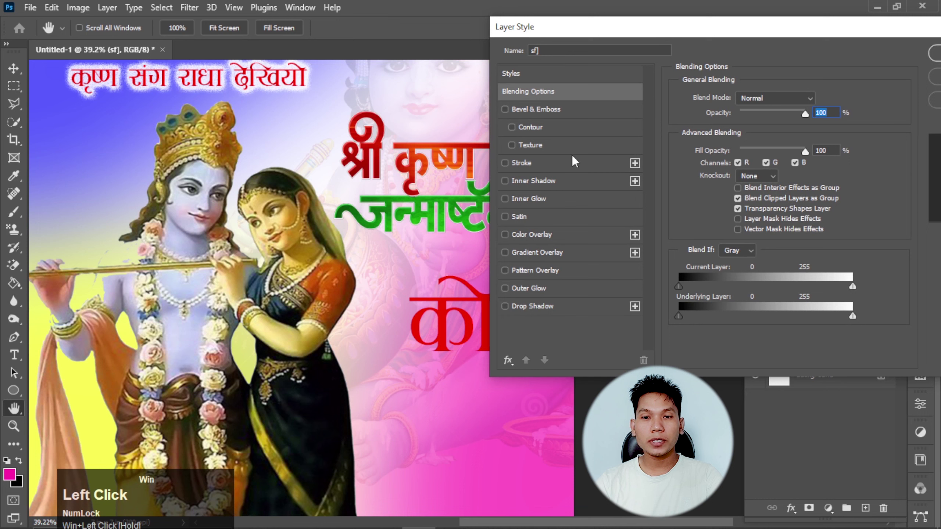
click(536, 158)
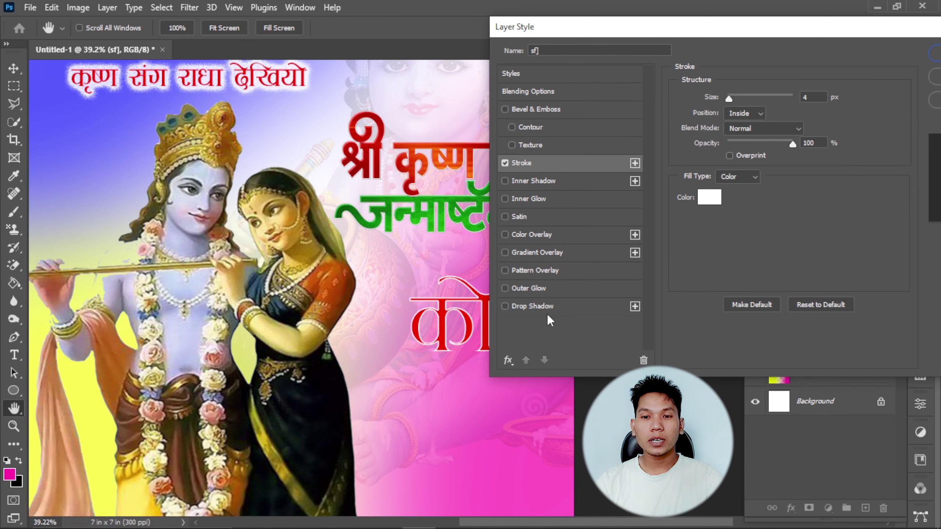
Apply a radial yellow-to-red gradient overlay to the को layer, leaving outer glow off
click(551, 288)
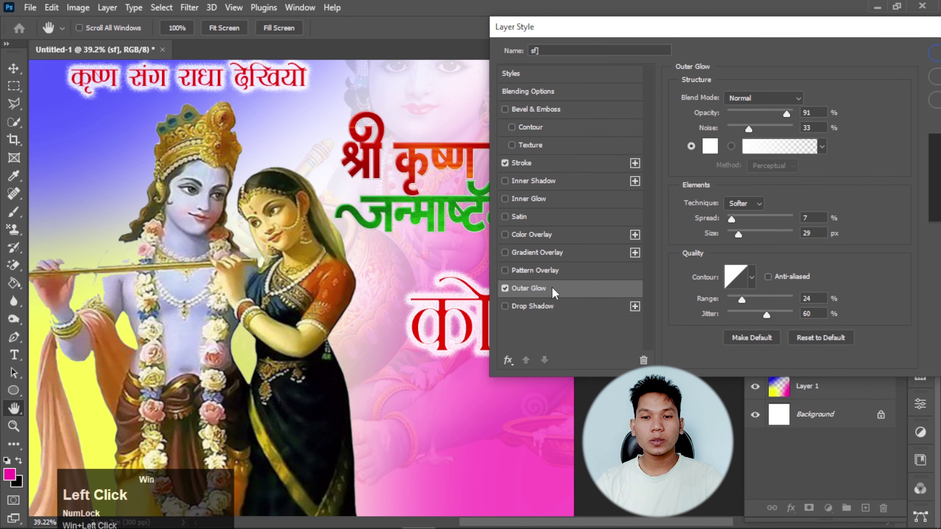
click(557, 251)
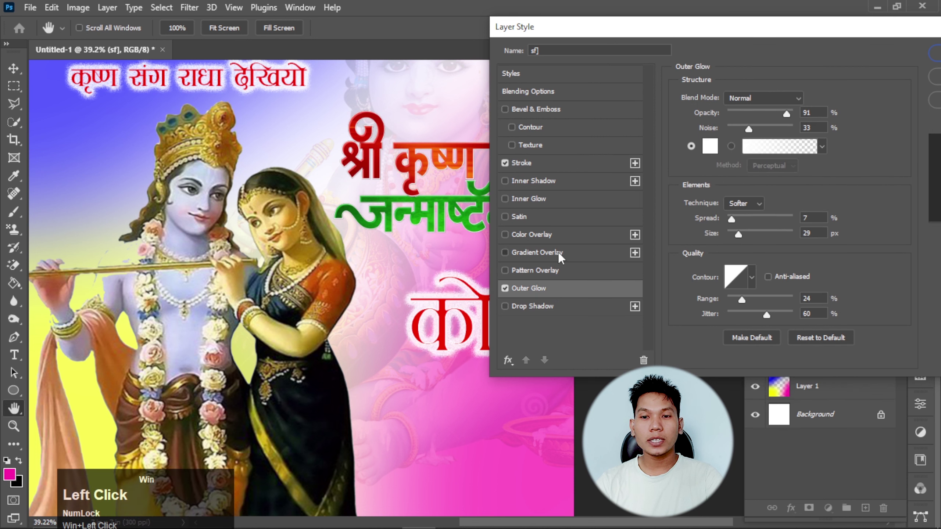
click(530, 288)
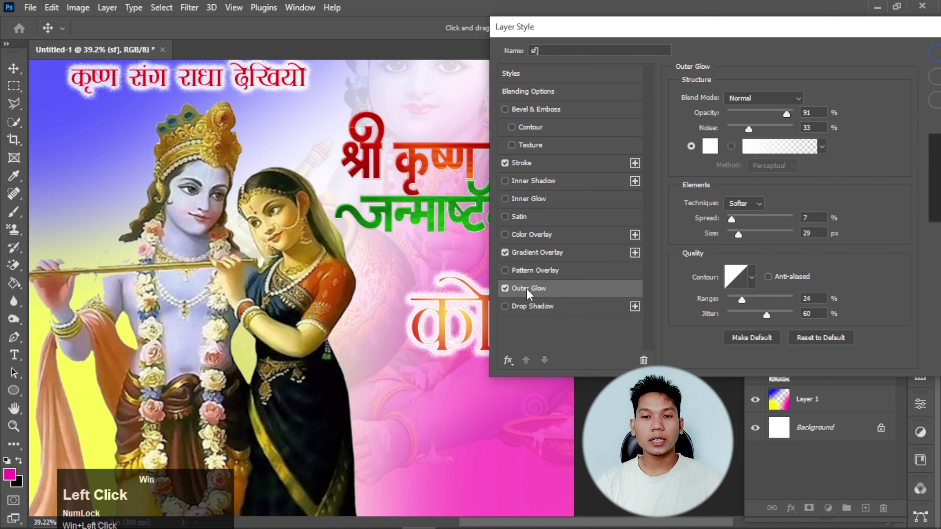
click(505, 289)
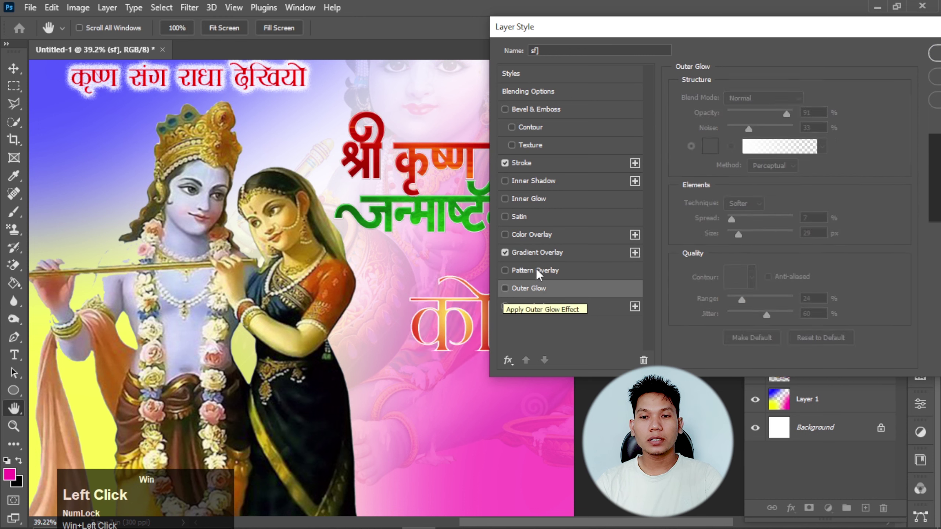
click(547, 253)
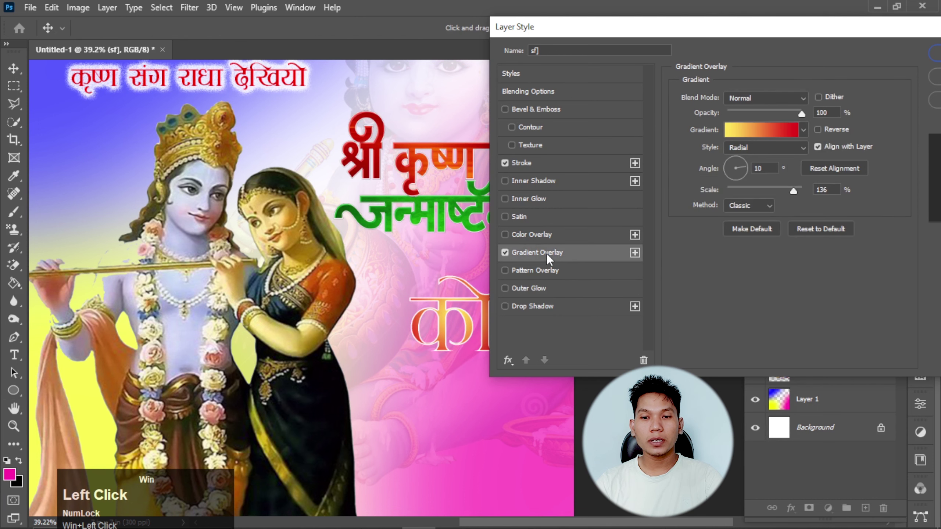
Add a black Multiply drop shadow to को with 35% opacity, 8 px distance and 8 px size, and apply the layer style
click(537, 166)
click(557, 304)
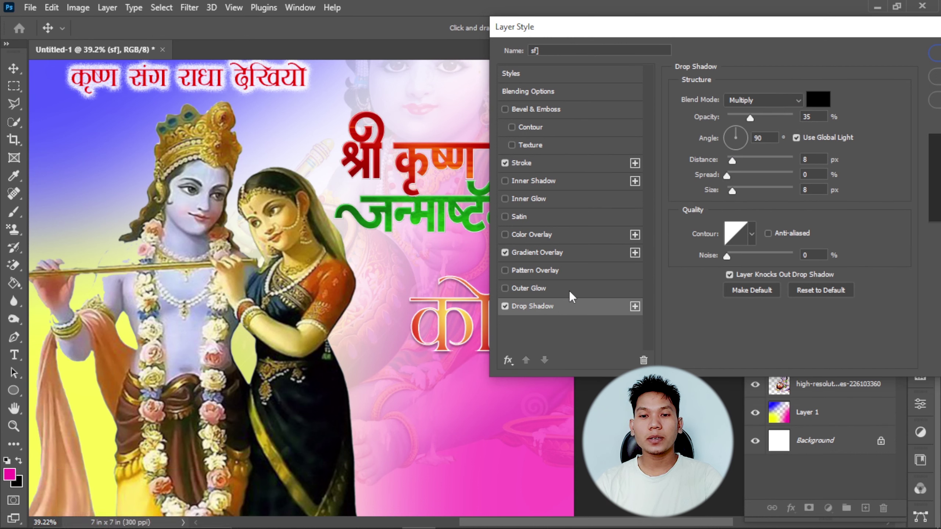
drag(830, 39, 713, 48)
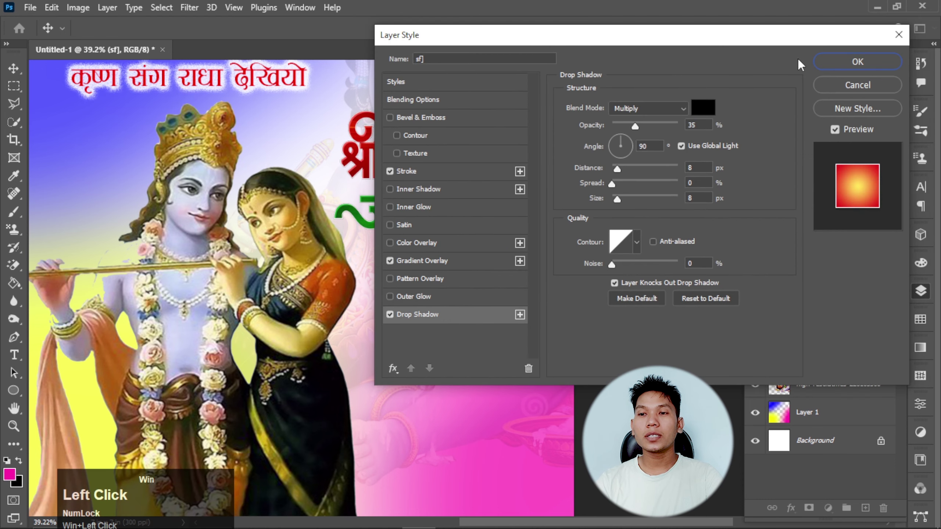
click(856, 61)
Change the font of the word को to Ganess Regular
click(471, 336)
double_click(470, 335)
click(159, 28)
text(Ganess)
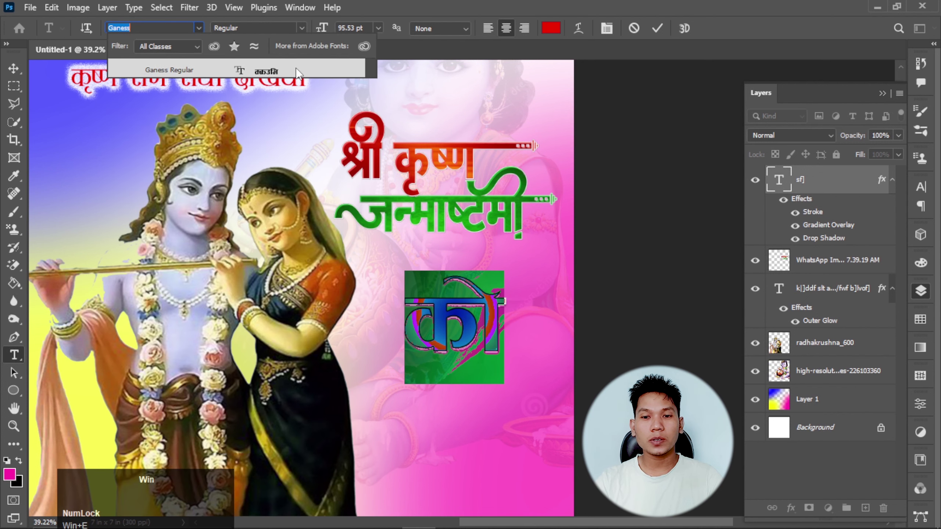
click(298, 73)
click(657, 28)
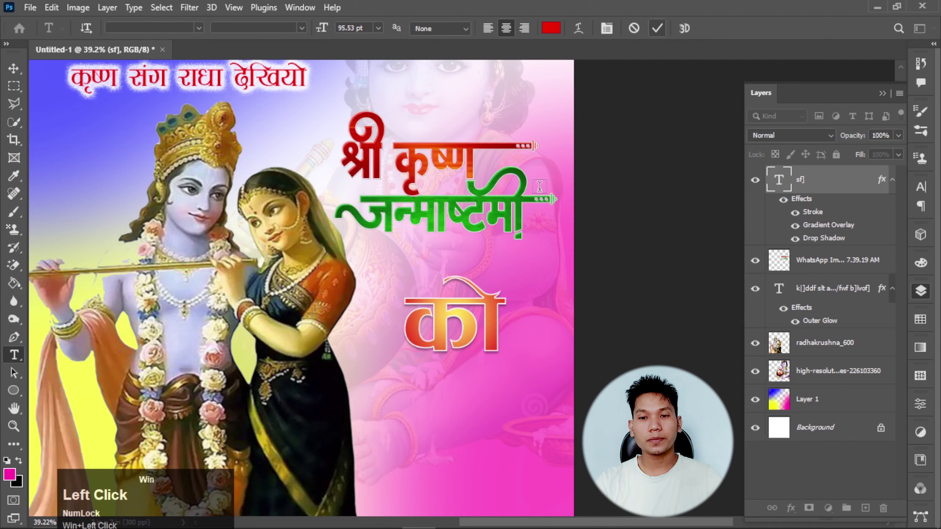
Add the text z'esfdgf (शुभकामना) in red 16 pt CV Bihani Regular near the poster's bottom, below को
scroll(504, 266, down, 2)
scroll(508, 298, up, 1)
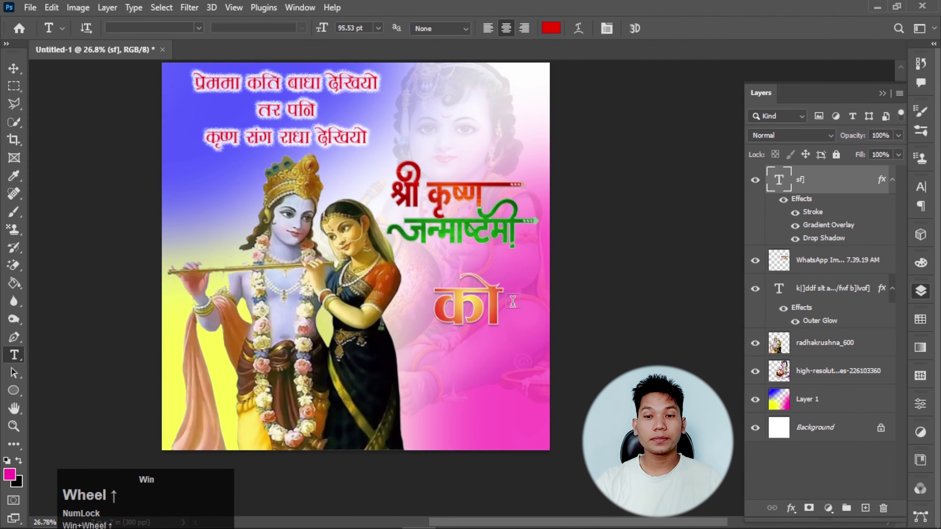
scroll(512, 301, up, 1)
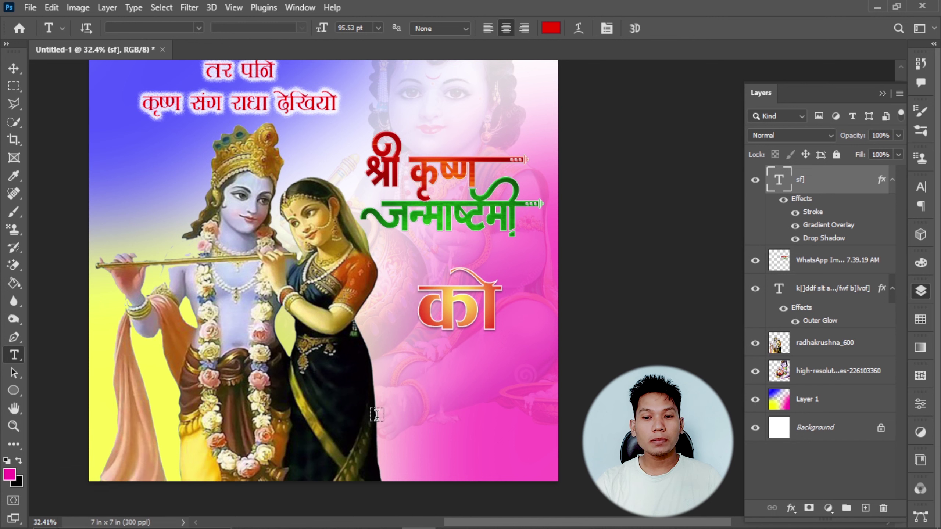
click(401, 411)
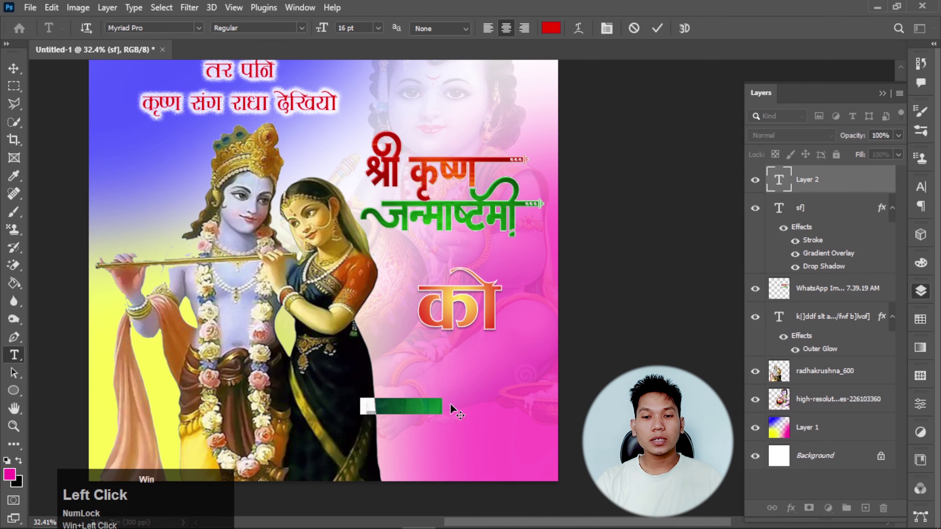
click(163, 28)
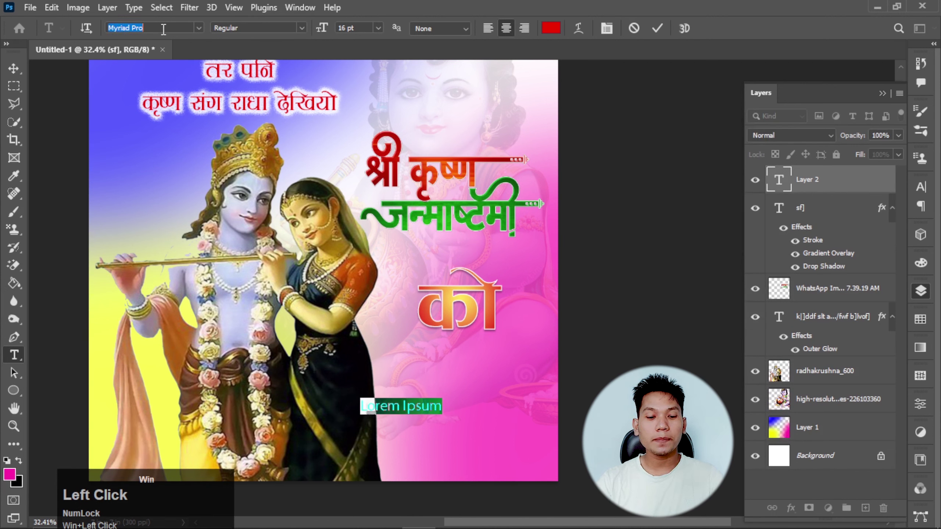
text(CV Bihani)
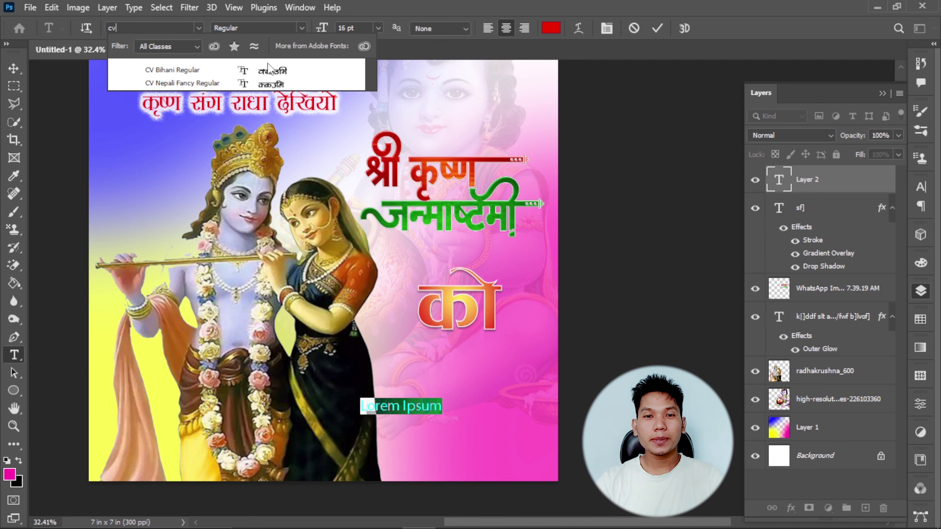
click(273, 74)
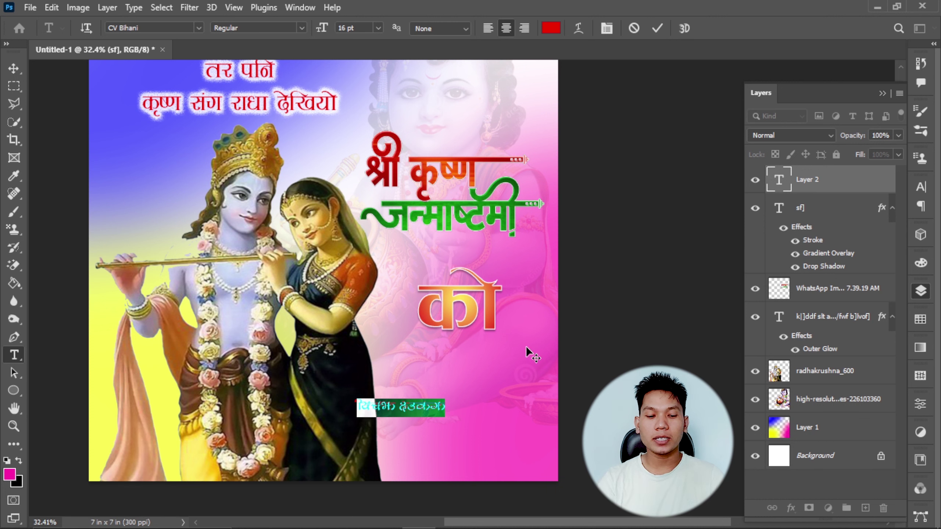
text(E)
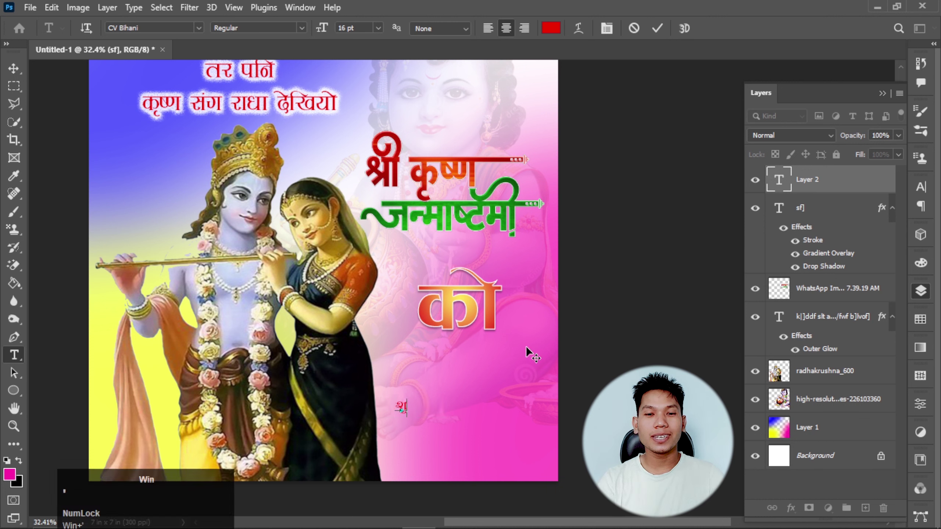
text(esfdgf)
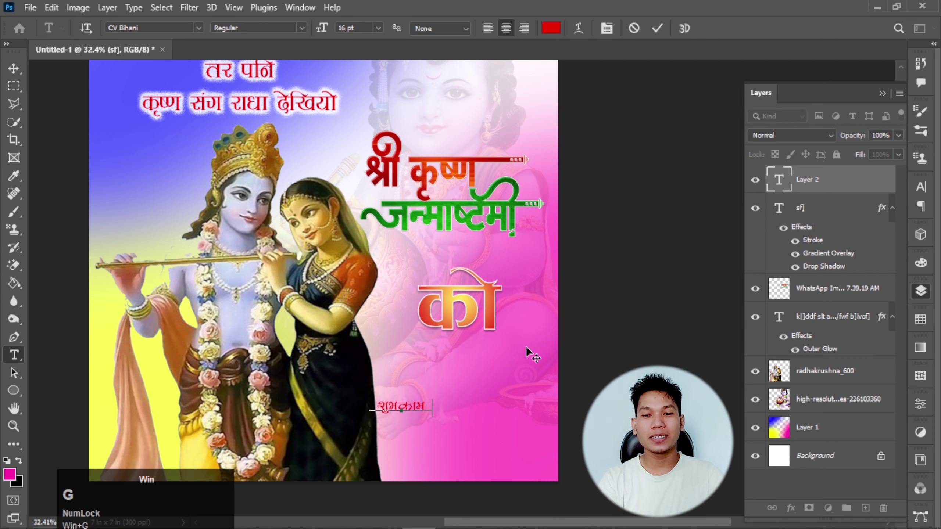
Scale शुभकामना to about 272% in the space right of Radha's skirt, and nudge को slightly down
click(13, 71)
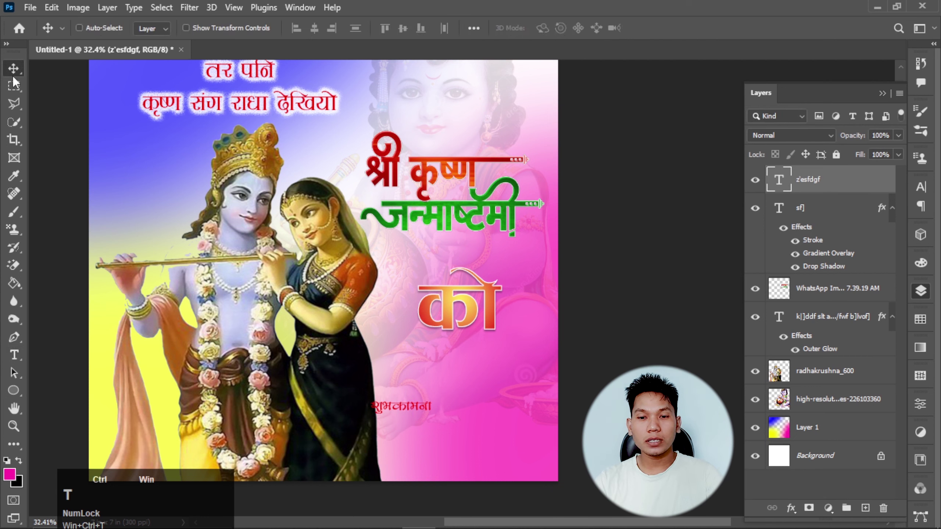
key(ctrl+t)
drag(432, 417, 546, 449)
drag(499, 422, 501, 412)
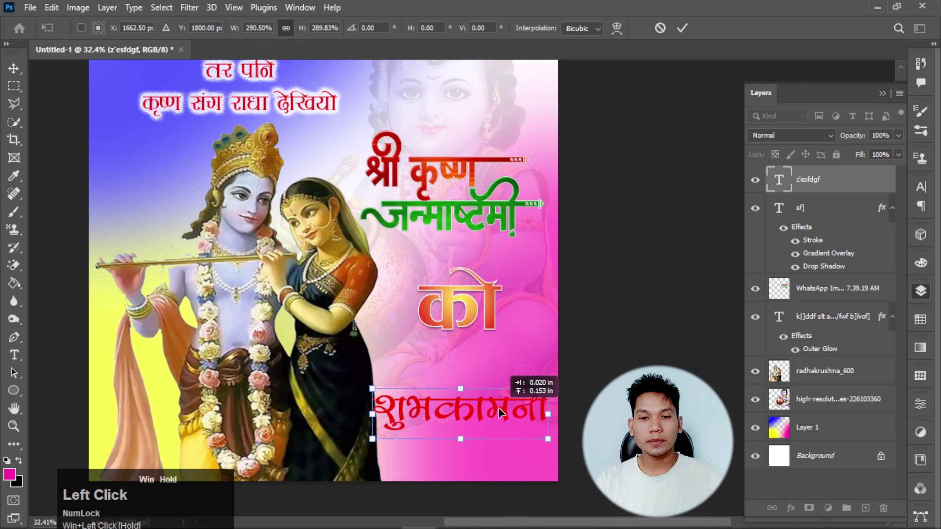
drag(377, 439, 388, 436)
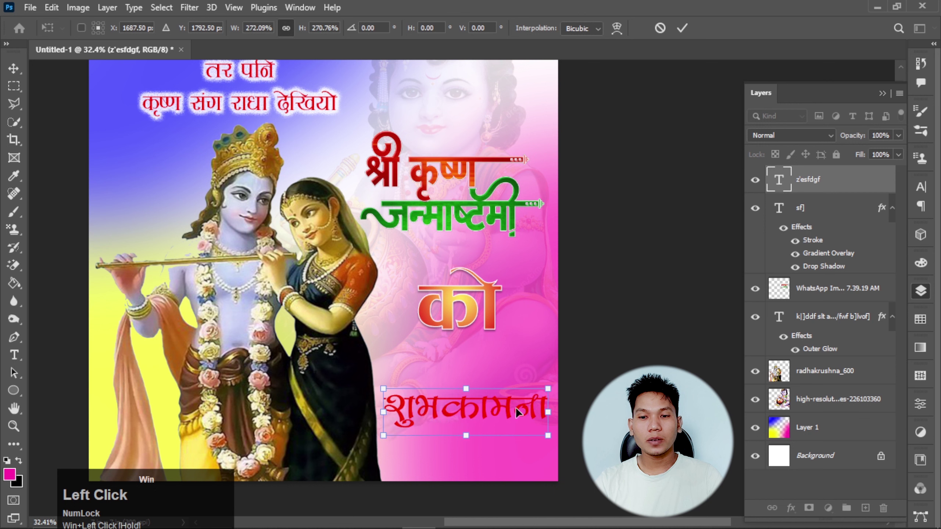
click(682, 27)
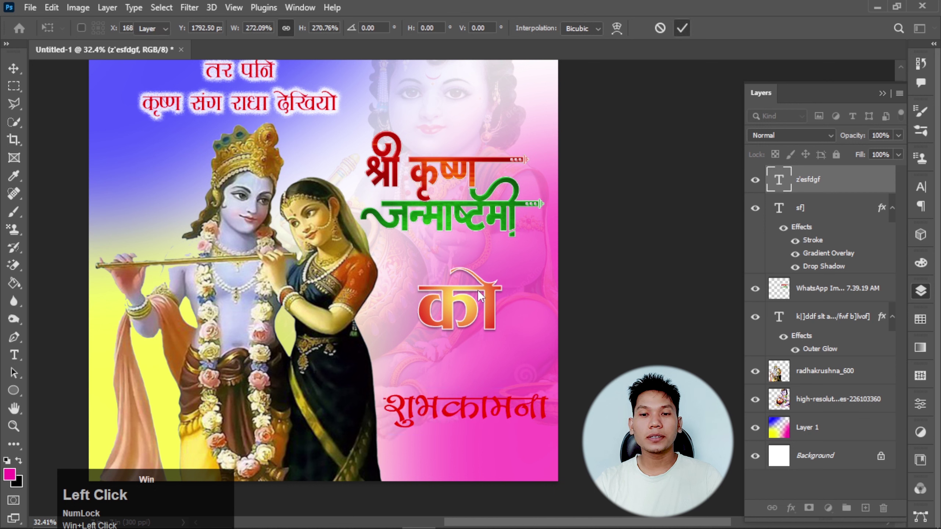
click(465, 311)
drag(465, 311, 465, 318)
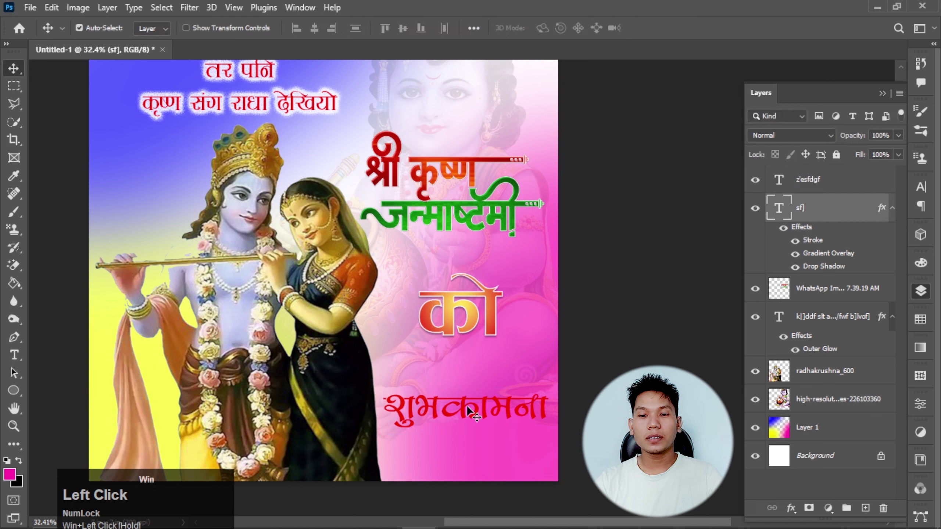
Add an outer glow in yellow (fff600) to the शुभकामना text layer
click(856, 183)
right_click(856, 182)
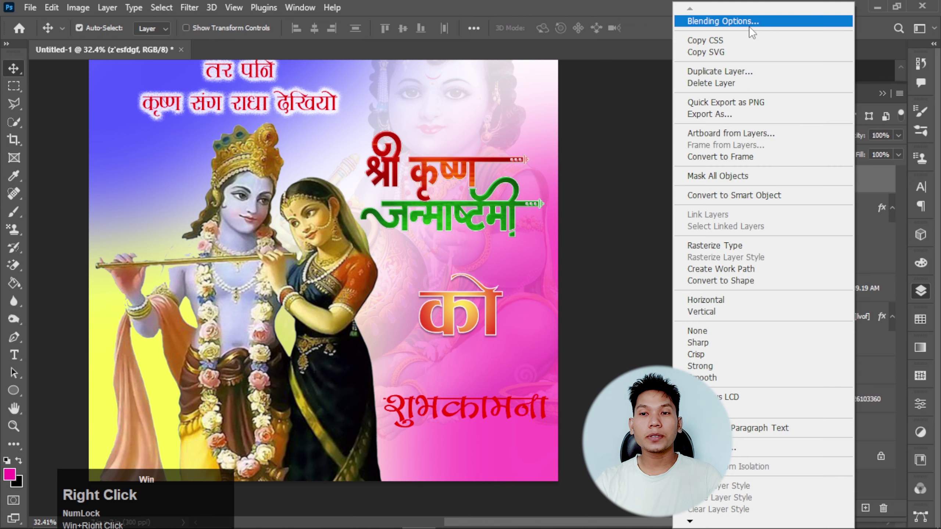
click(572, 248)
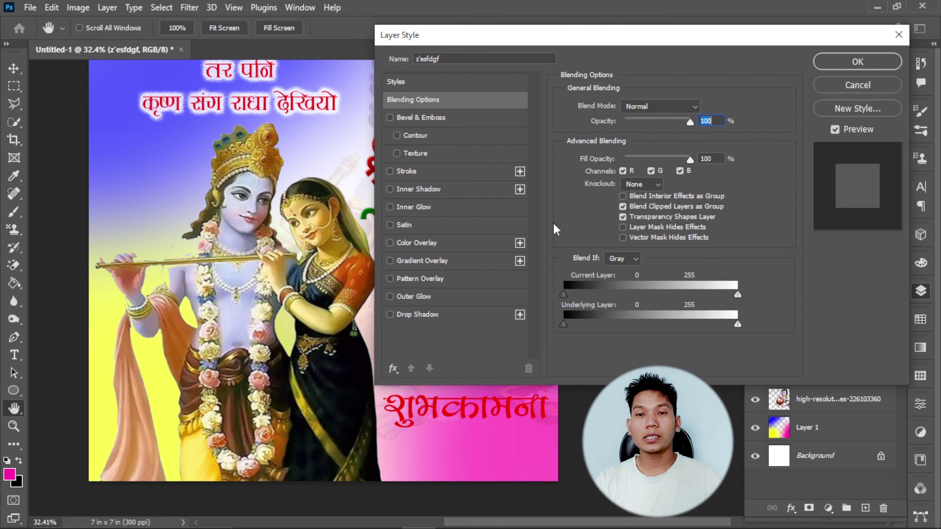
drag(498, 33, 550, 17)
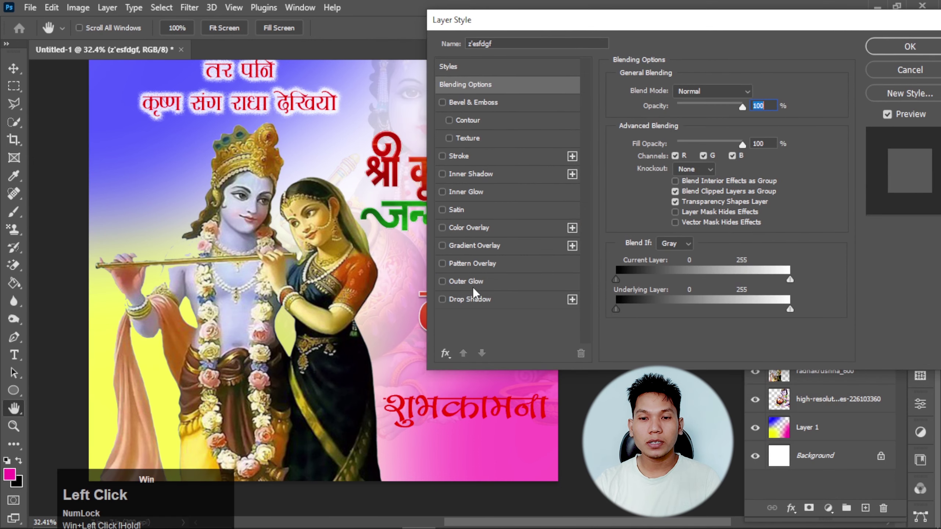
click(476, 283)
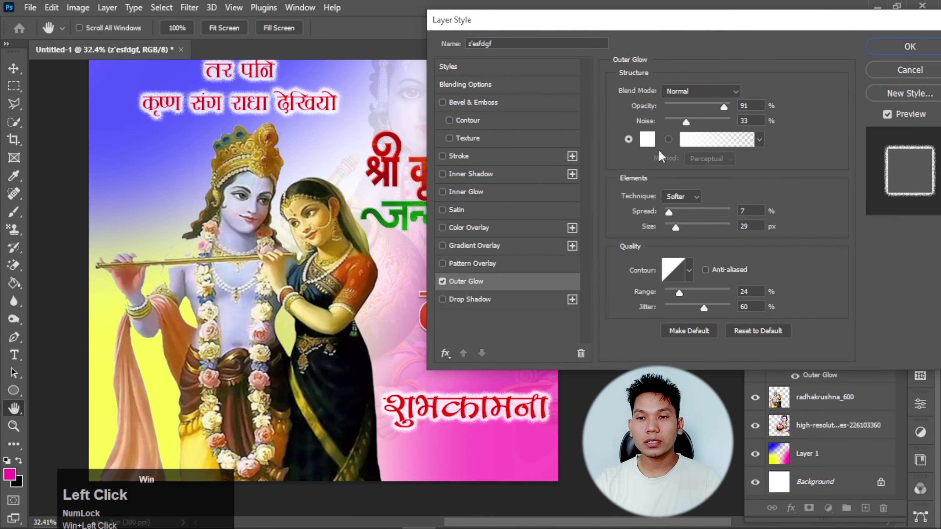
click(648, 140)
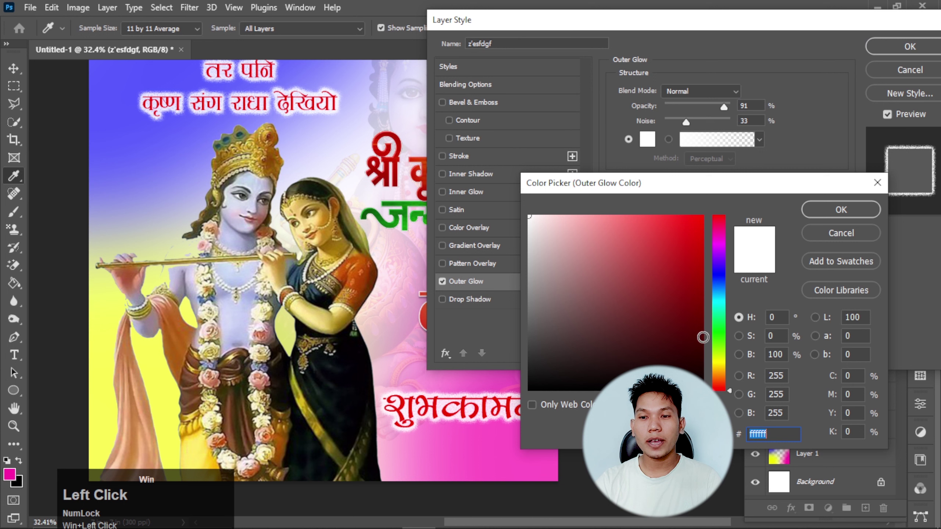
drag(720, 389, 720, 362)
drag(680, 298, 703, 217)
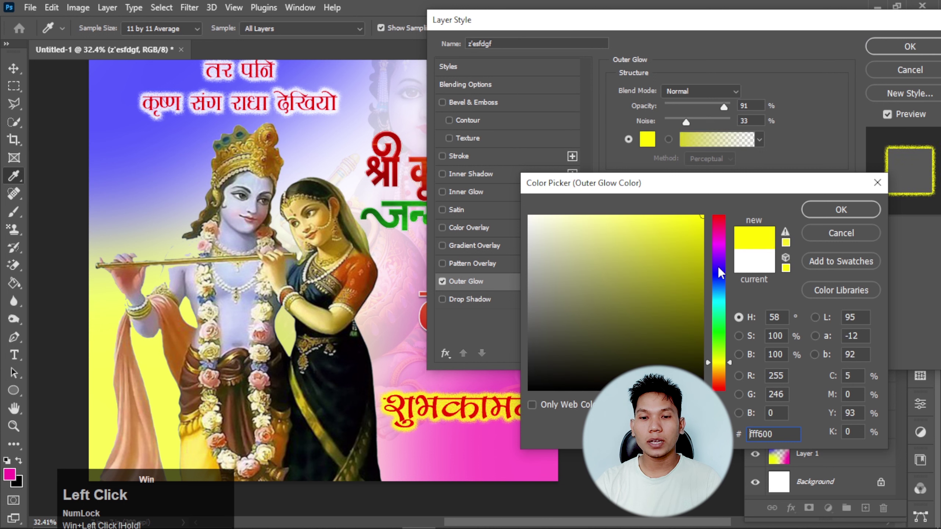
click(839, 210)
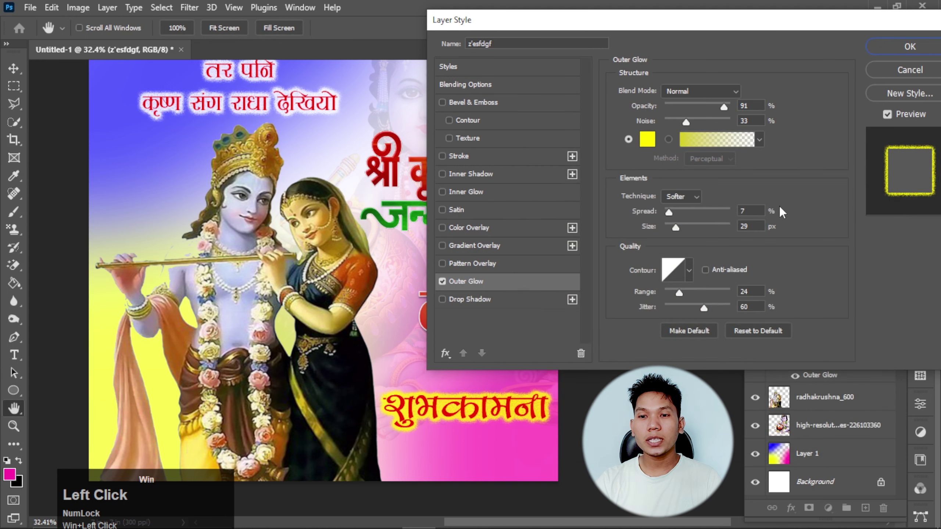
Soften the yellow glow with opacity 59%, noise 13%, spread 18% and size 54 px, and apply it
mouse_move(676, 230)
mouse_down()
mouse_move(685, 230)
mouse_move(676, 213)
mouse_up()
drag(685, 123, 672, 123)
drag(723, 110, 706, 111)
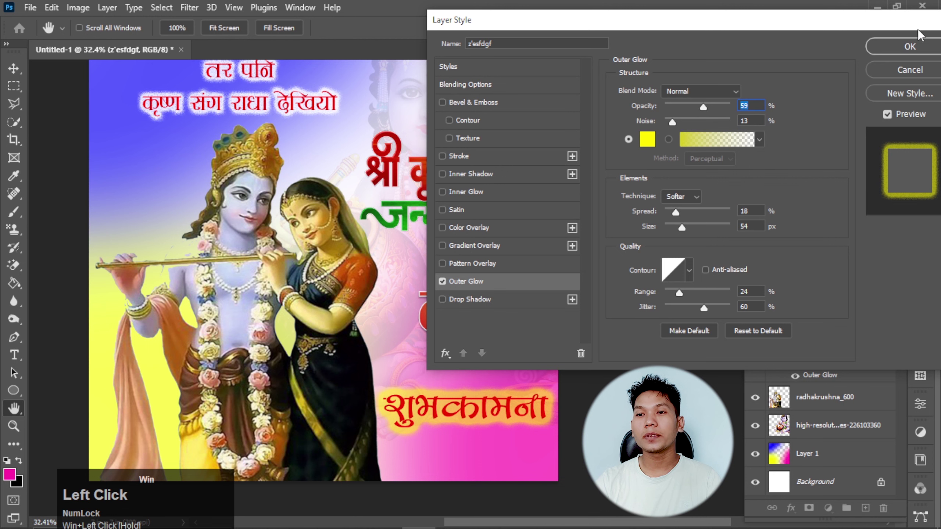
click(909, 46)
Nudge the word को slightly upward between the festival title and शुभकामना
scroll(551, 195, down, 3)
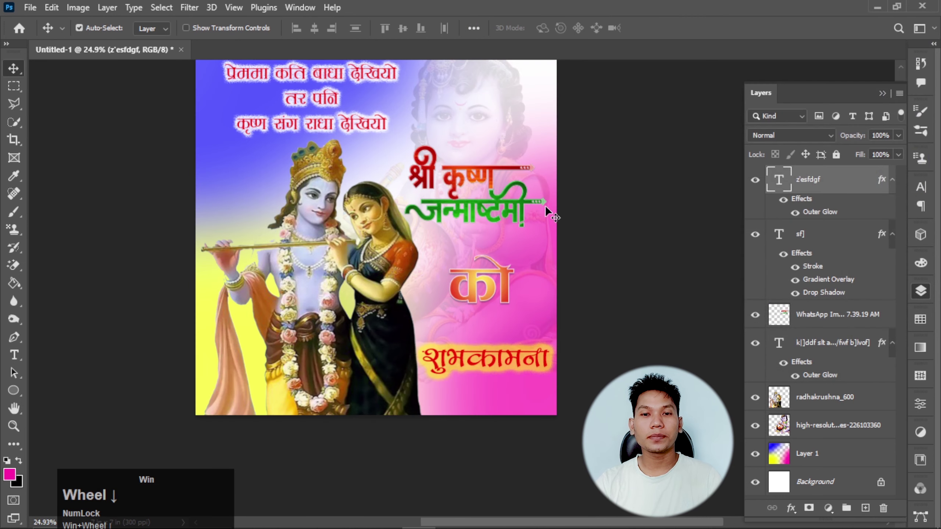
scroll(407, 119, up, 1)
scroll(405, 116, up, 1)
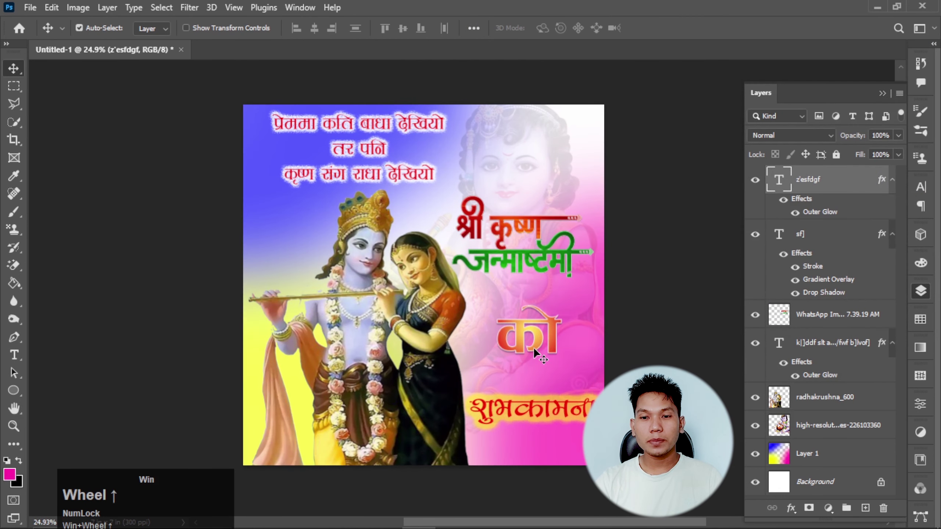
drag(534, 347, 532, 343)
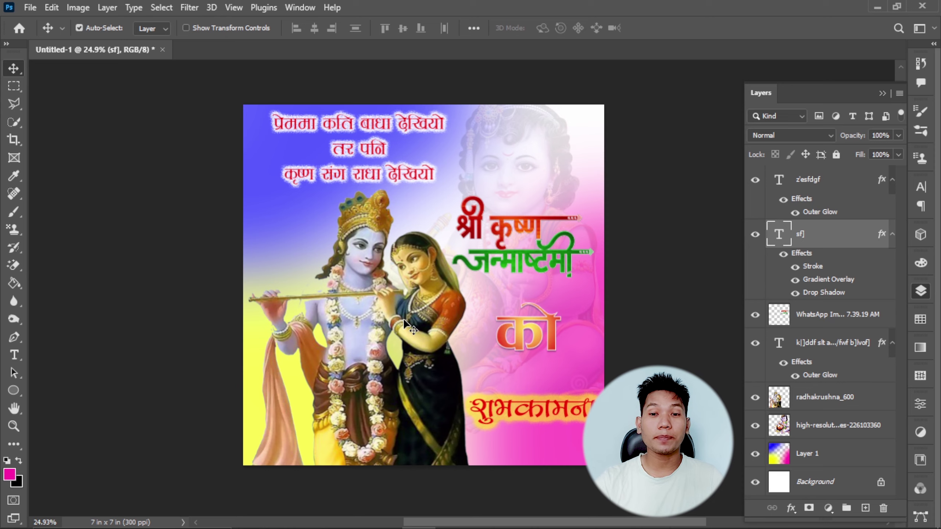
scroll(409, 327, up, 1)
click(496, 214)
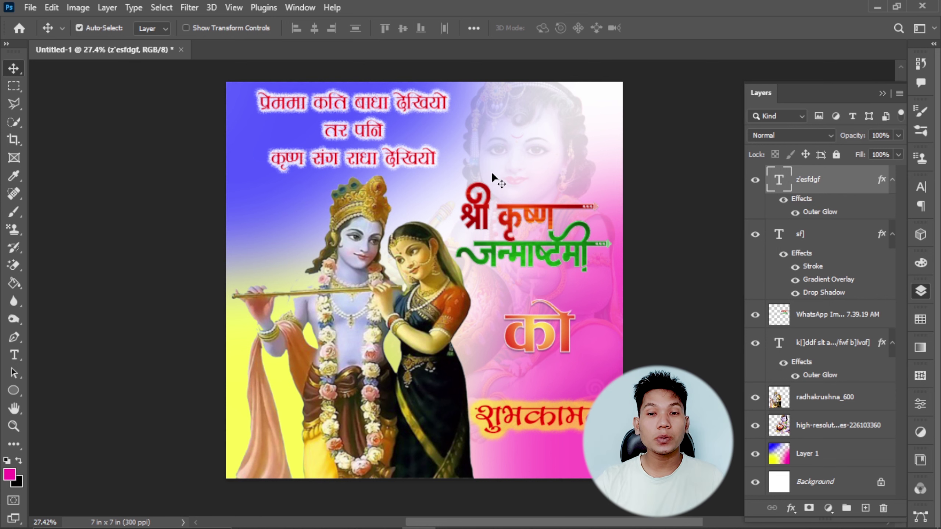
scroll(491, 171, down, 1)
scroll(491, 171, up, 1)
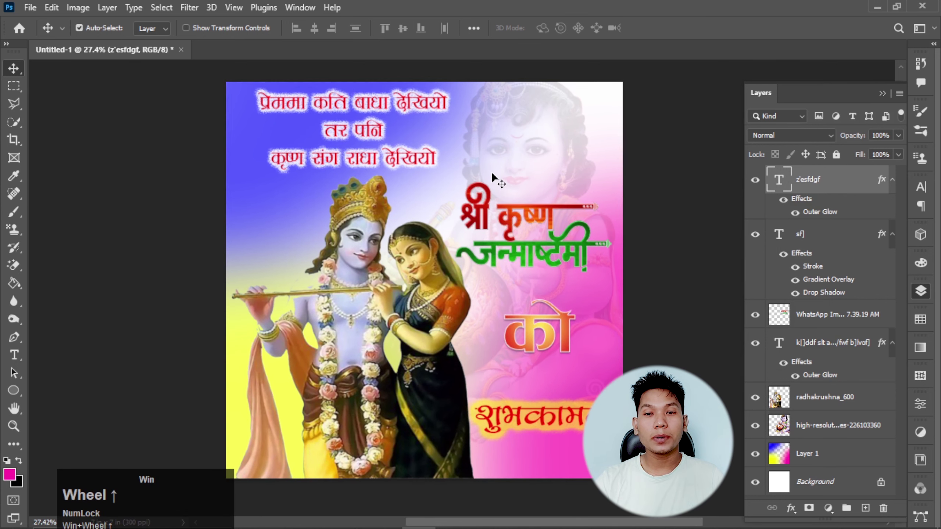